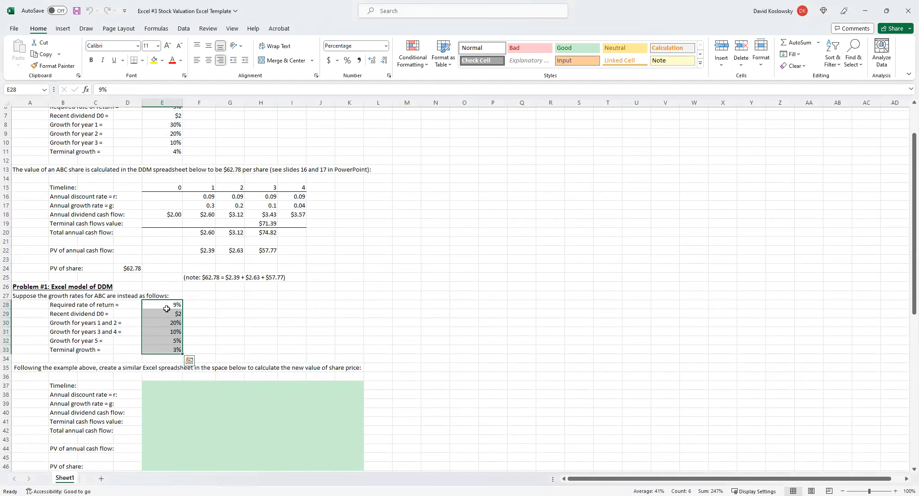
Examine the example's growth assumptions and timeline, comparing its terminal growth period with the rates given for Problem #1.
{"action": "left_click", "coordinate": [198, 340]}
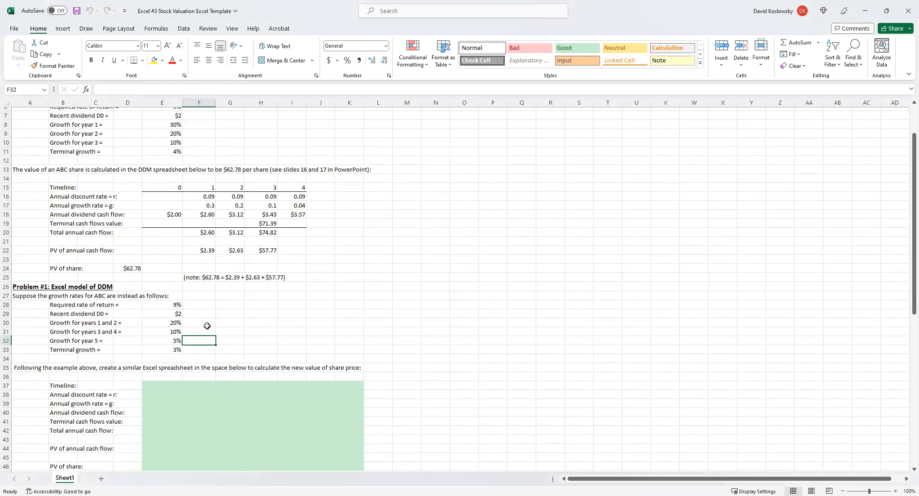
{"action": "left_click_drag", "start_coordinate": [181, 184], "coordinate": [303, 187]}
{"action": "left_click", "coordinate": [89, 145]}
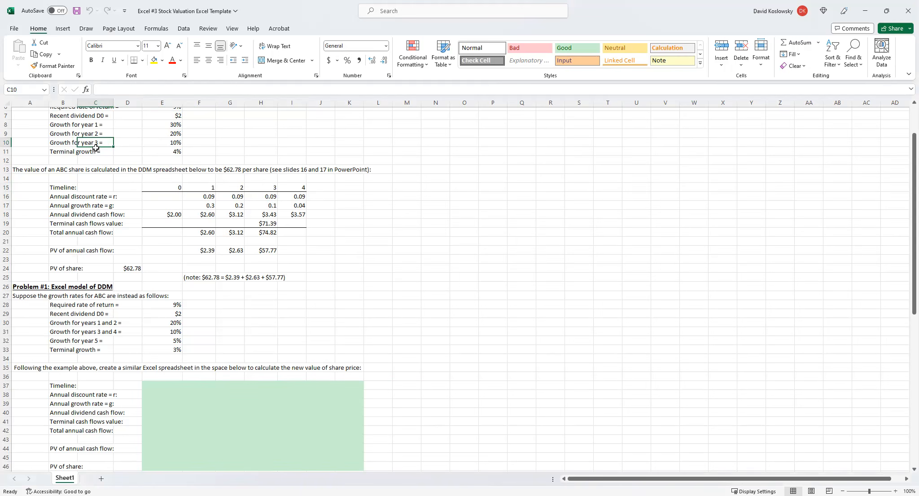
{"action": "left_click", "coordinate": [95, 152]}
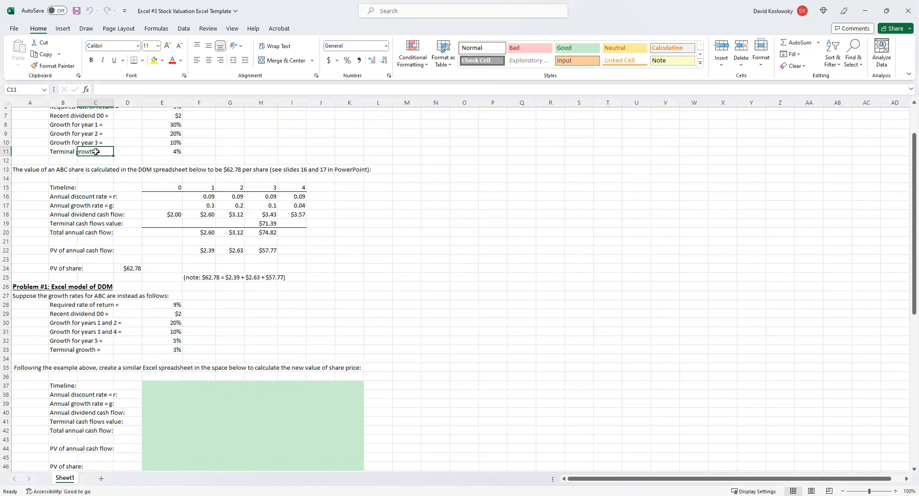
{"action": "left_click", "coordinate": [180, 150]}
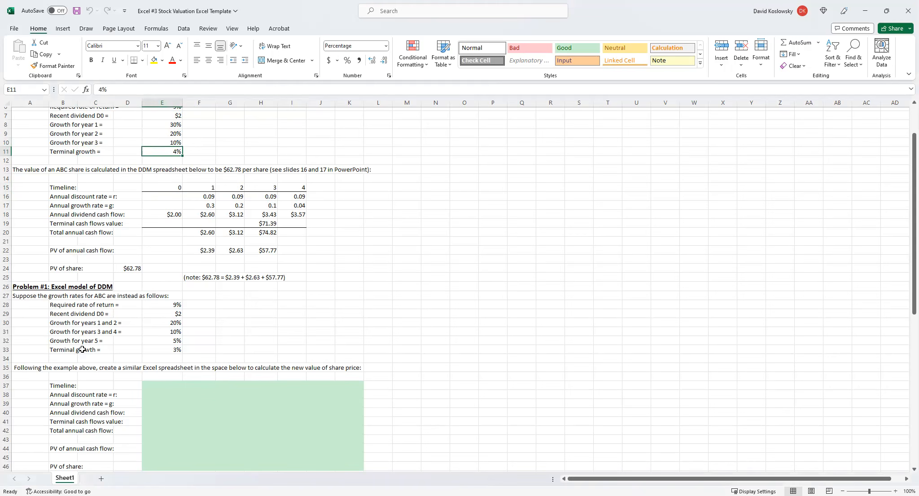
{"action": "left_click", "coordinate": [167, 349]}
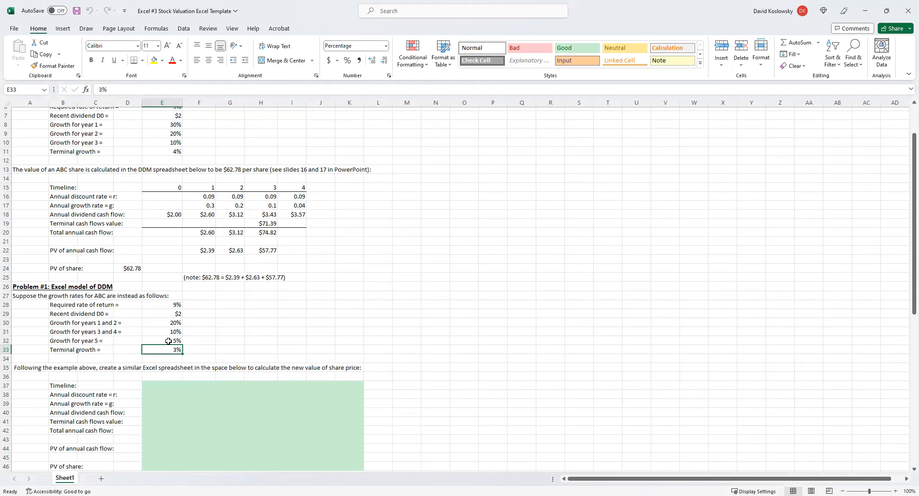
{"action": "left_click", "coordinate": [99, 342]}
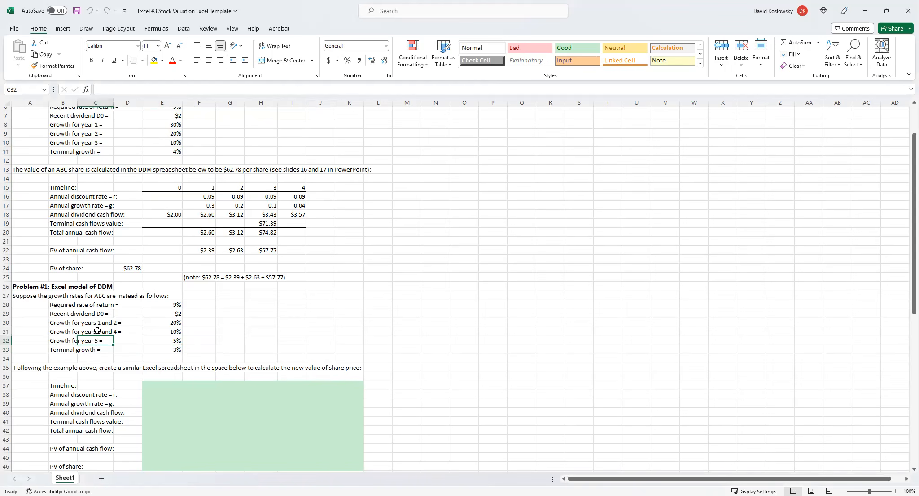
{"action": "left_click", "coordinate": [174, 349]}
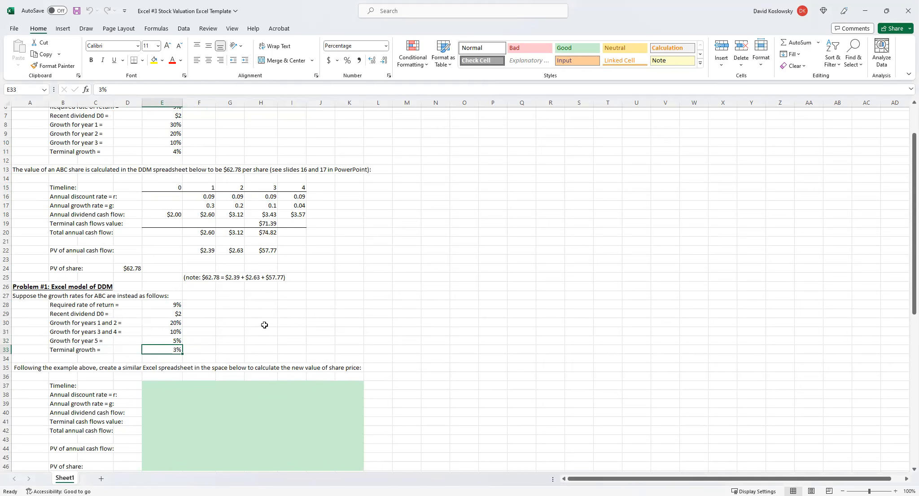
Copy the example's DDM model, range D15:I24, from the timeline through the PV of share.
{"action": "scroll", "coordinate": [264, 324], "scroll_direction": "down", "scroll_amount": 1}
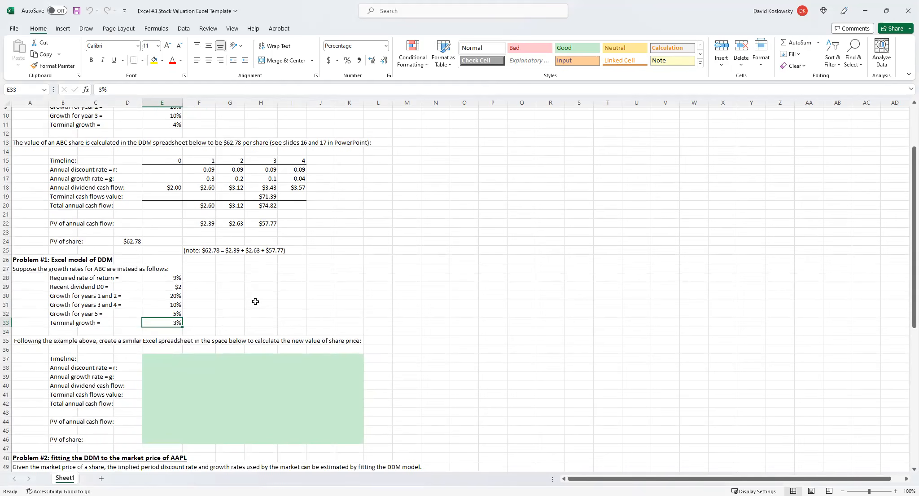
{"action": "scroll", "coordinate": [255, 297], "scroll_direction": "down", "scroll_amount": 1}
{"action": "left_click_drag", "start_coordinate": [130, 134], "coordinate": [294, 210]}
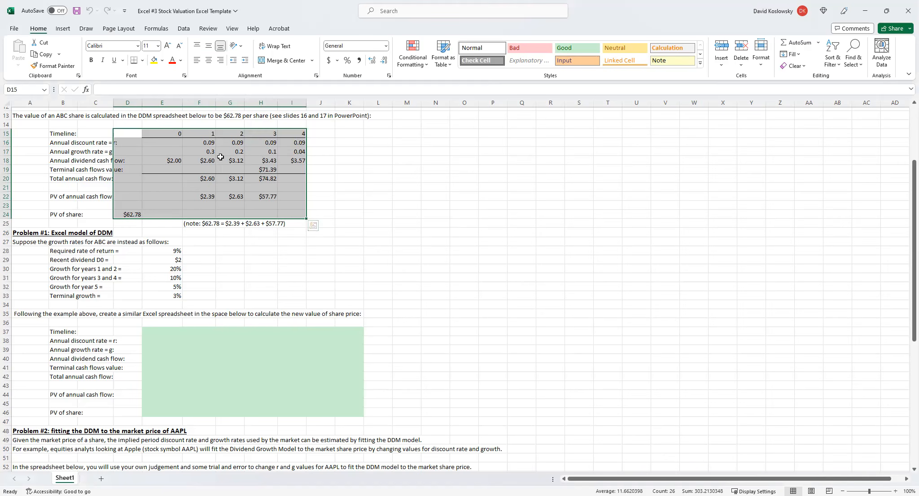
{"action": "right_click", "coordinate": [237, 184]}
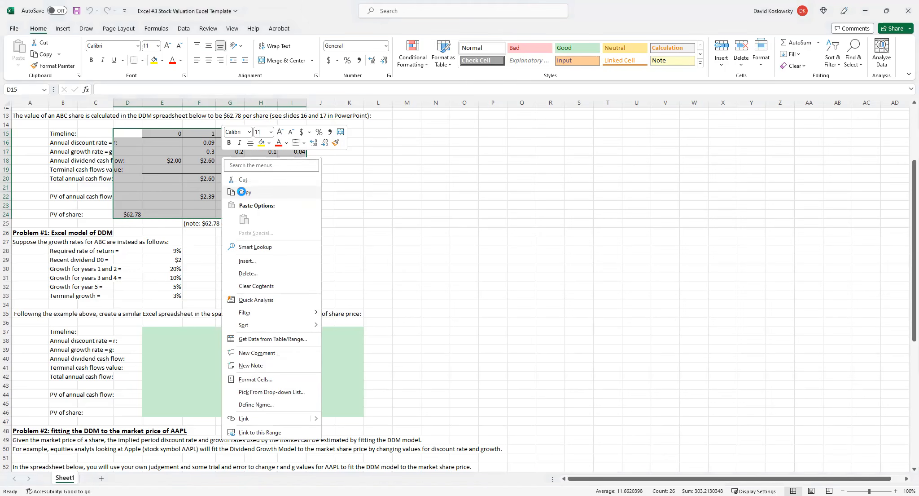
{"action": "left_click", "coordinate": [249, 198]}
Try pasting the copied model with its formulas and formatting at E37 in Problem #1, and undo the paste.
{"action": "scroll", "coordinate": [146, 306], "scroll_direction": "down", "scroll_amount": 1}
{"action": "left_click", "coordinate": [147, 306]}
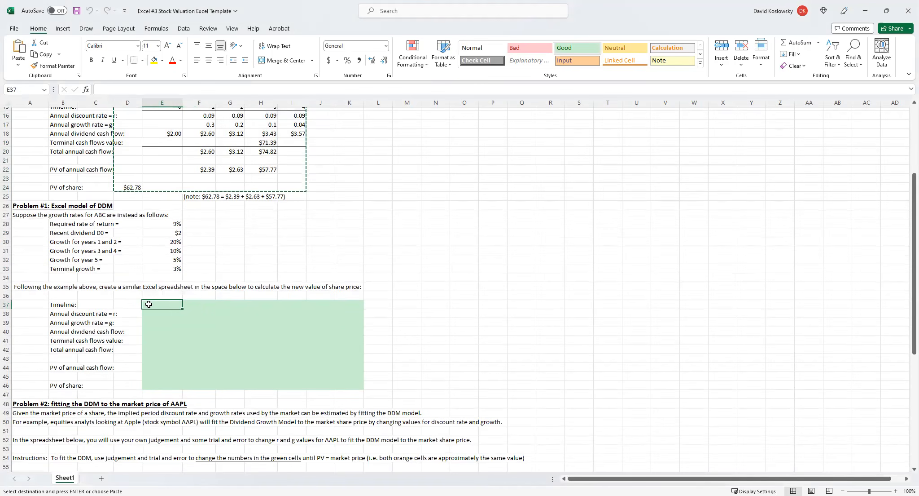
{"action": "right_click", "coordinate": [149, 304]}
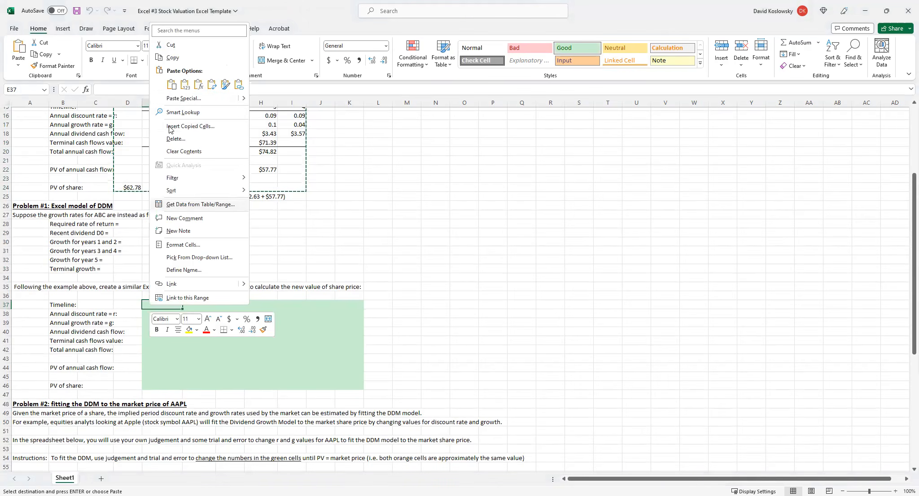
{"action": "left_click", "coordinate": [171, 85]}
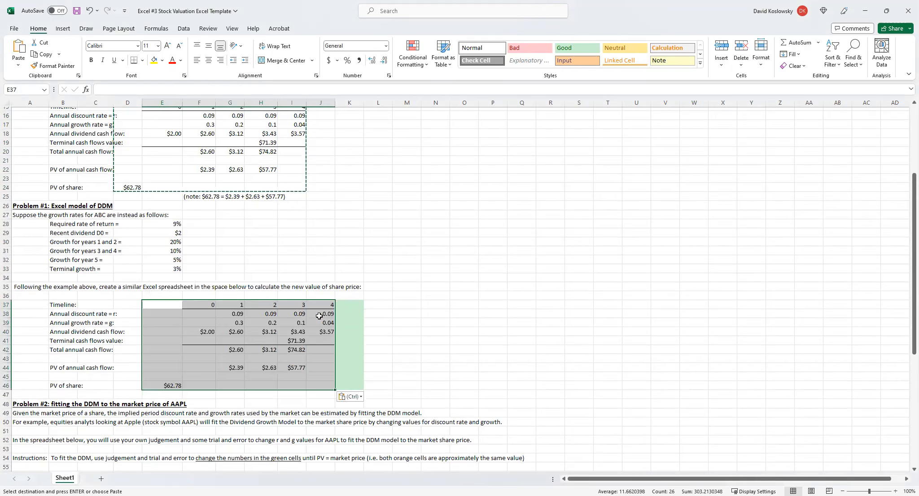
{"action": "left_click", "coordinate": [424, 322]}
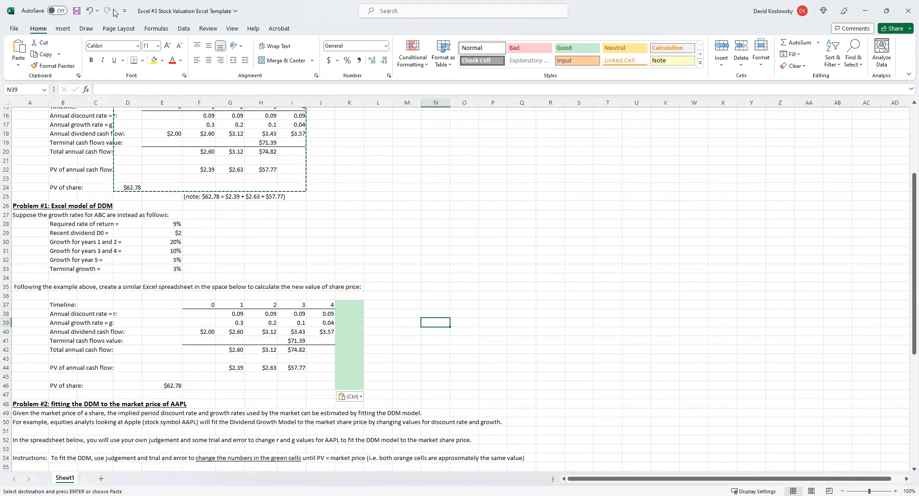
{"action": "left_click", "coordinate": [85, 11]}
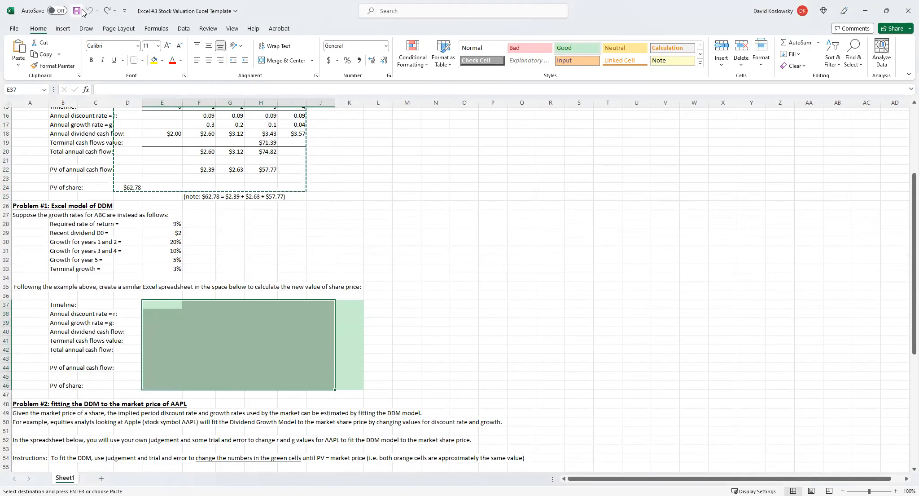
Try pasting the copied model as values only at E37, and undo that paste.
{"action": "left_click", "coordinate": [151, 304]}
{"action": "right_click", "coordinate": [150, 304]}
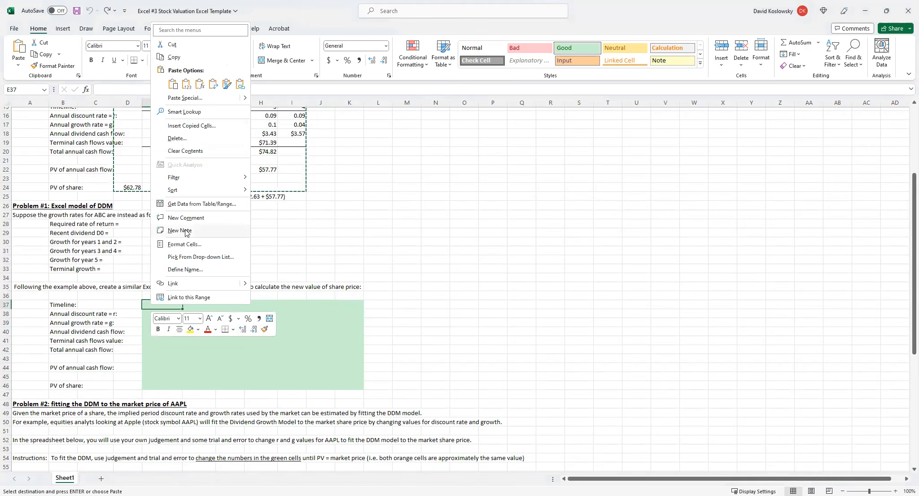
{"action": "left_click", "coordinate": [186, 85]}
{"action": "left_click", "coordinate": [491, 269]}
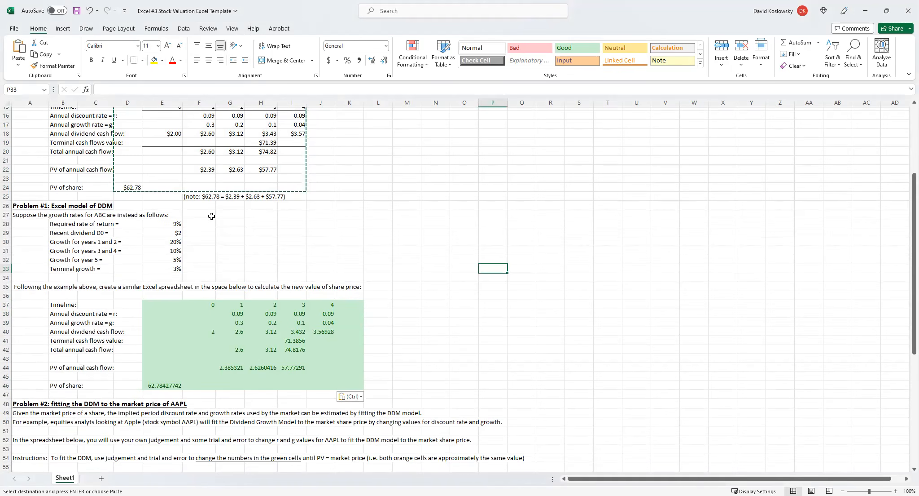
{"action": "left_click", "coordinate": [89, 10]}
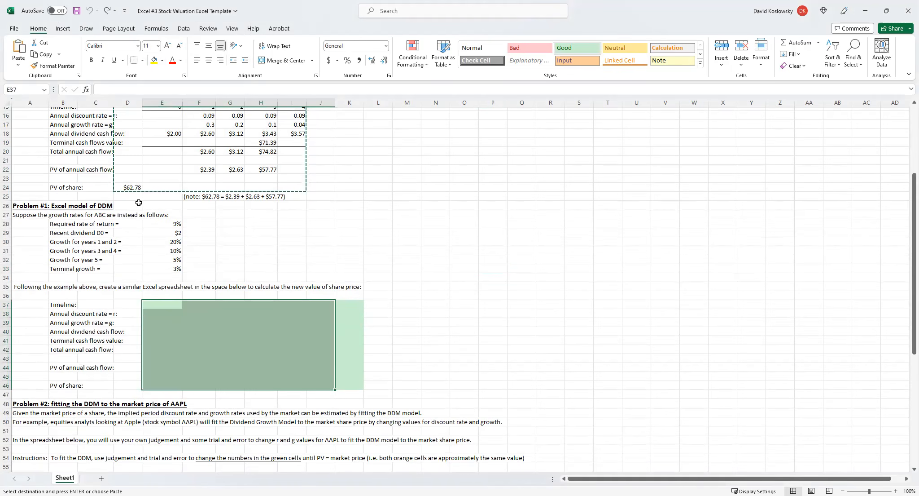
Paste the copied DDM model with its formulas and formatting into the green Problem #1 area, starting at E37.
{"action": "left_click_drag", "start_coordinate": [153, 305], "coordinate": [153, 305]}
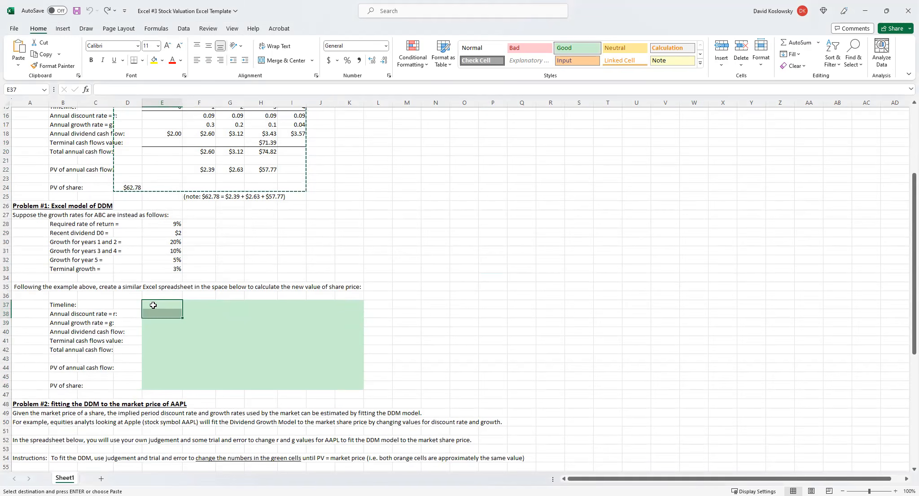
{"action": "right_click", "coordinate": [153, 305]}
{"action": "left_click", "coordinate": [153, 304]}
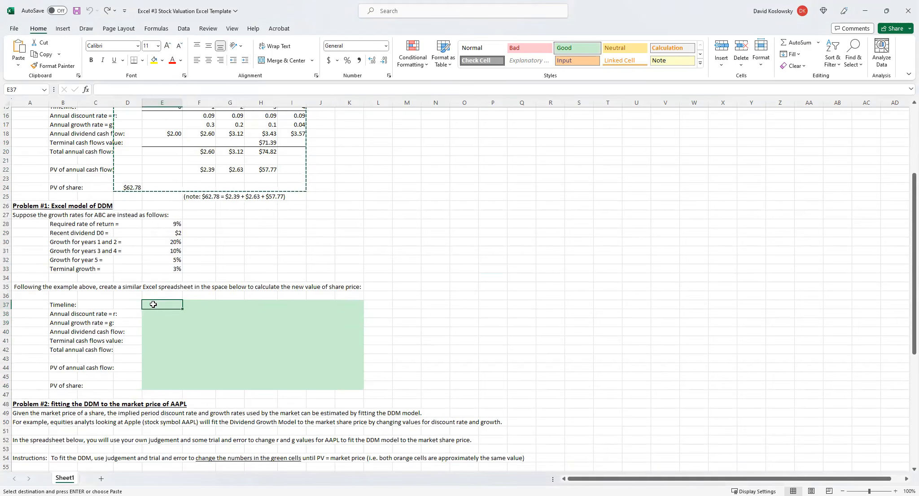
{"action": "right_click", "coordinate": [153, 304]}
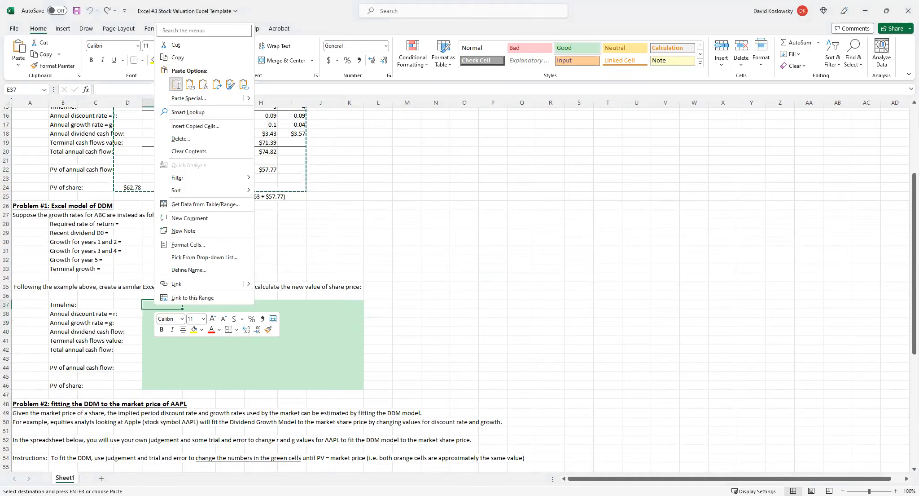
{"action": "left_click", "coordinate": [176, 84]}
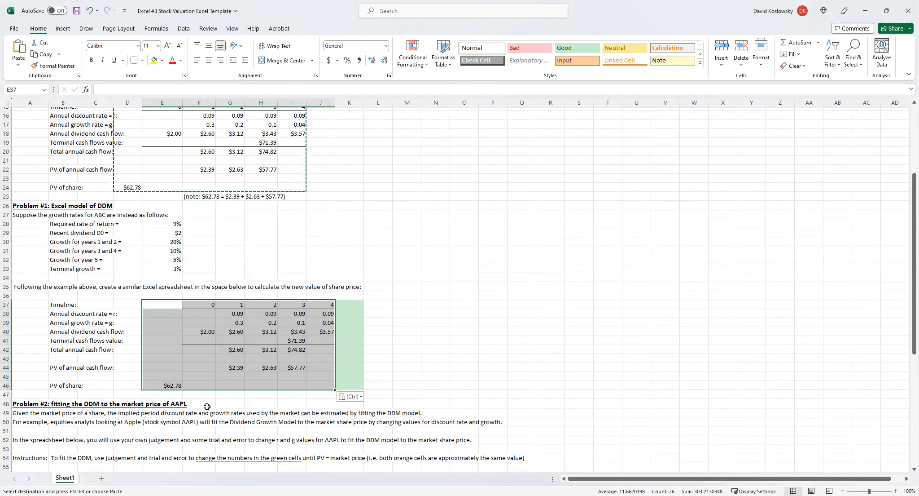
{"action": "left_click", "coordinate": [463, 267]}
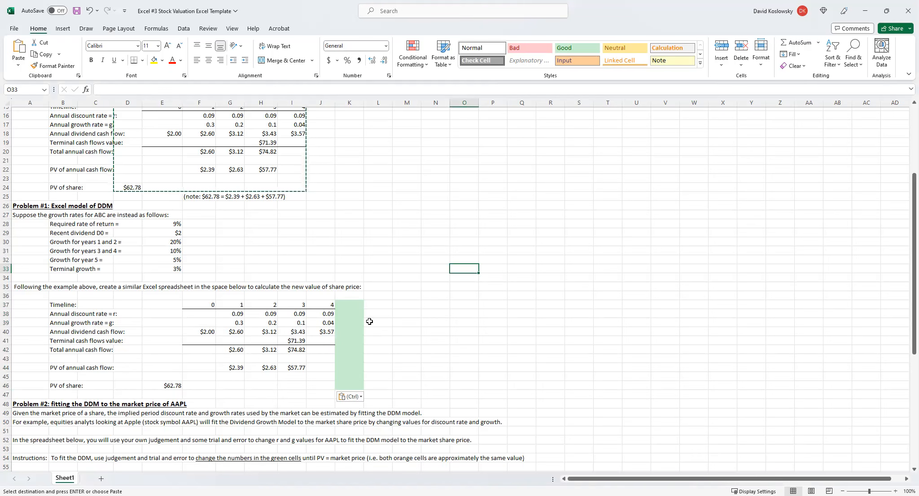
Insert blank cells at I37:J44 in the Problem #1 model, shifting the year 3 and 4 cells right.
{"action": "left_click", "coordinate": [300, 342]}
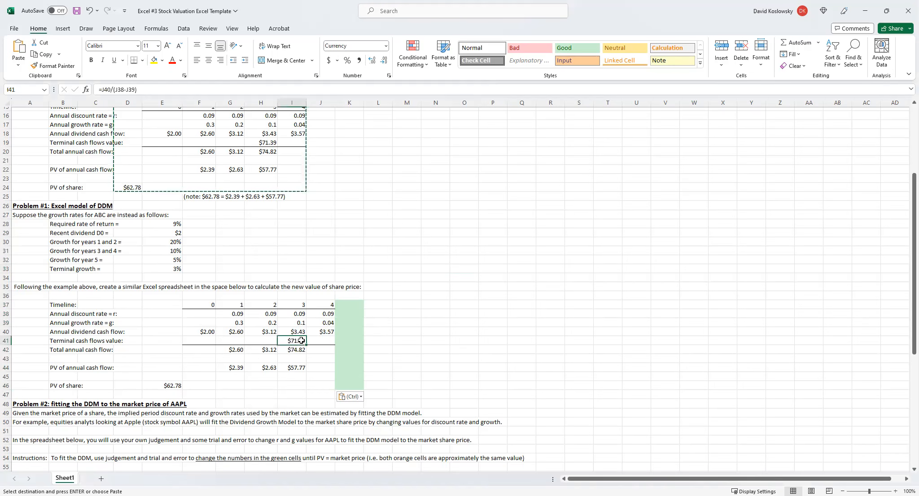
{"action": "left_click_drag", "start_coordinate": [294, 309], "coordinate": [329, 367]}
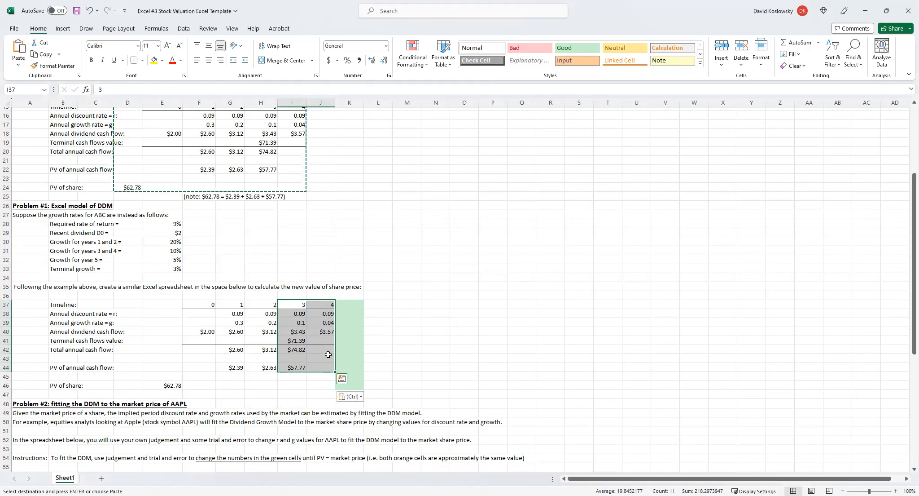
{"action": "right_click", "coordinate": [291, 323]}
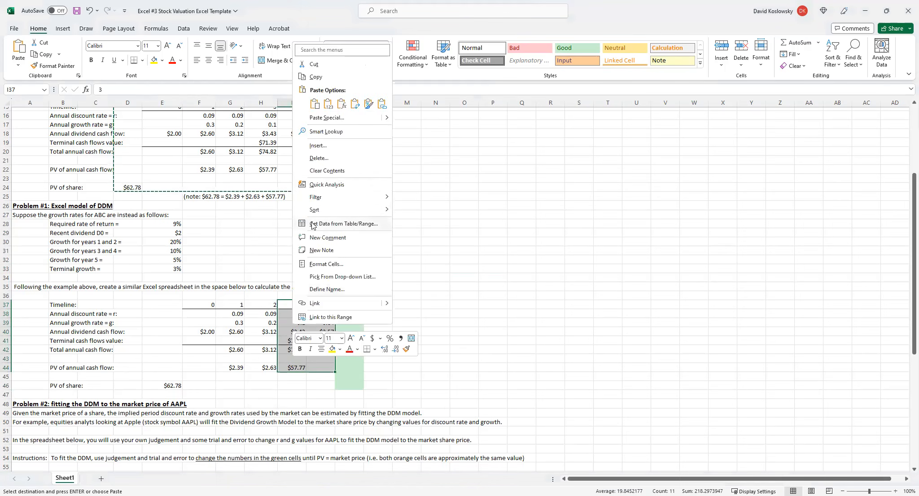
{"action": "left_click", "coordinate": [316, 146]}
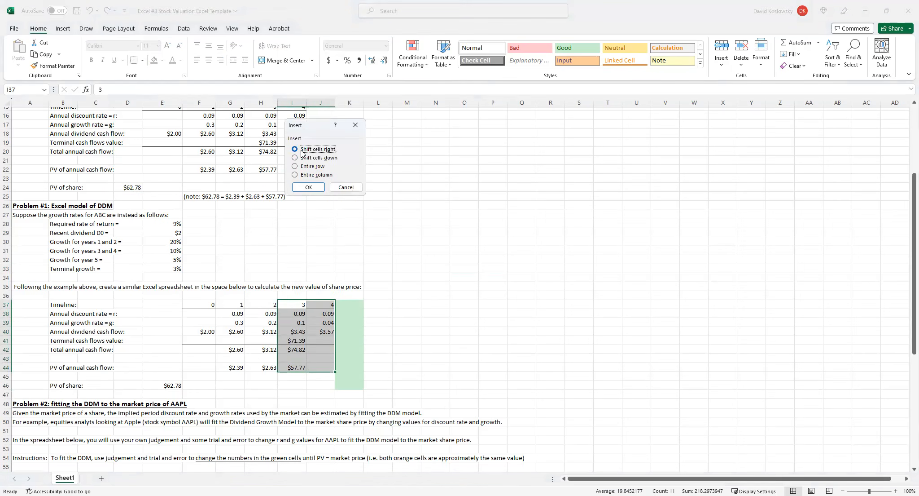
{"action": "left_click", "coordinate": [309, 190]}
{"action": "left_click", "coordinate": [514, 313]}
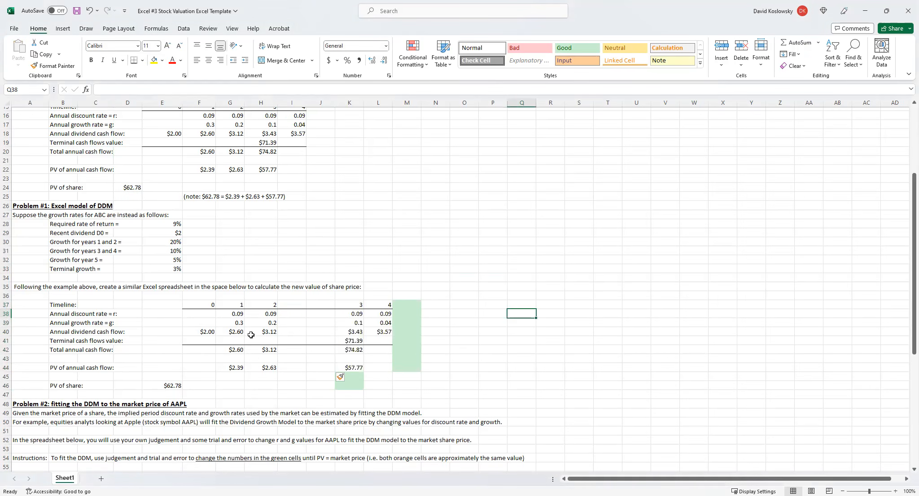
Extend the timeline series in row 37 through year 6, and fill the H38 discount rate formula across to L38.
{"action": "left_click_drag", "start_coordinate": [212, 307], "coordinate": [320, 304]}
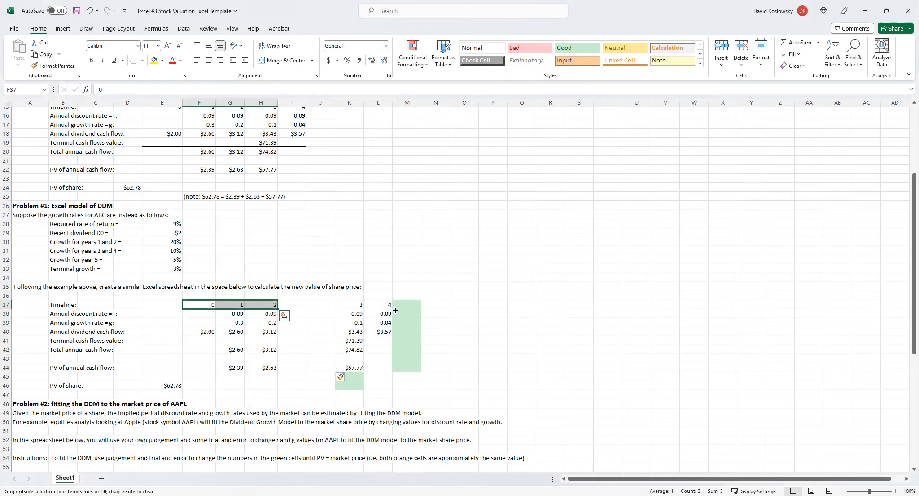
{"action": "left_click_drag", "start_coordinate": [395, 310], "coordinate": [398, 315]}
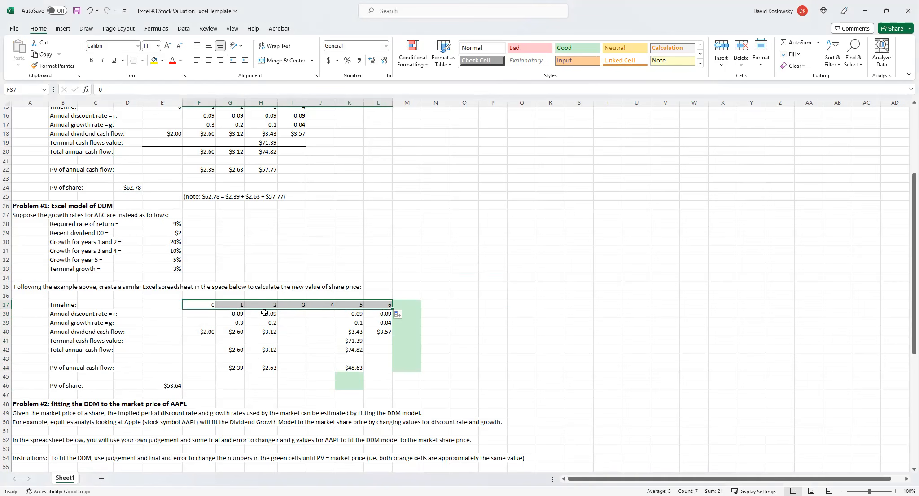
{"action": "left_click", "coordinate": [264, 313]}
{"action": "left_click", "coordinate": [235, 315]}
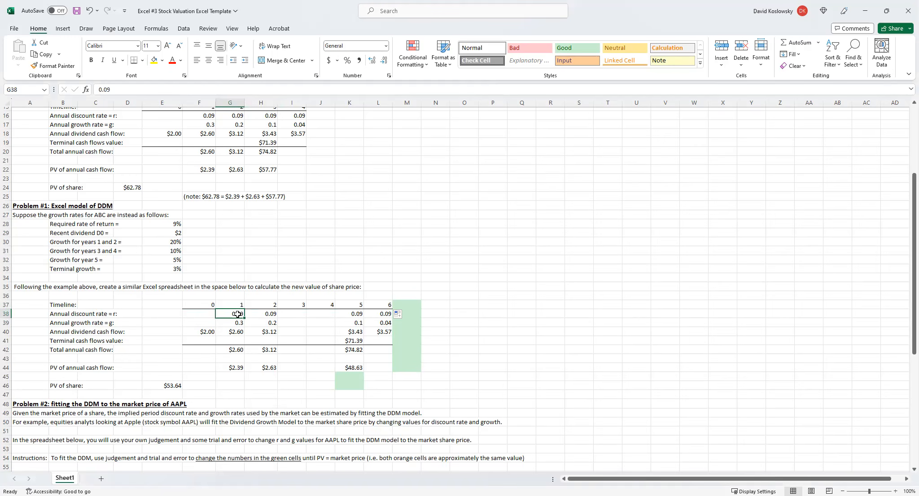
{"action": "left_click", "coordinate": [264, 310]}
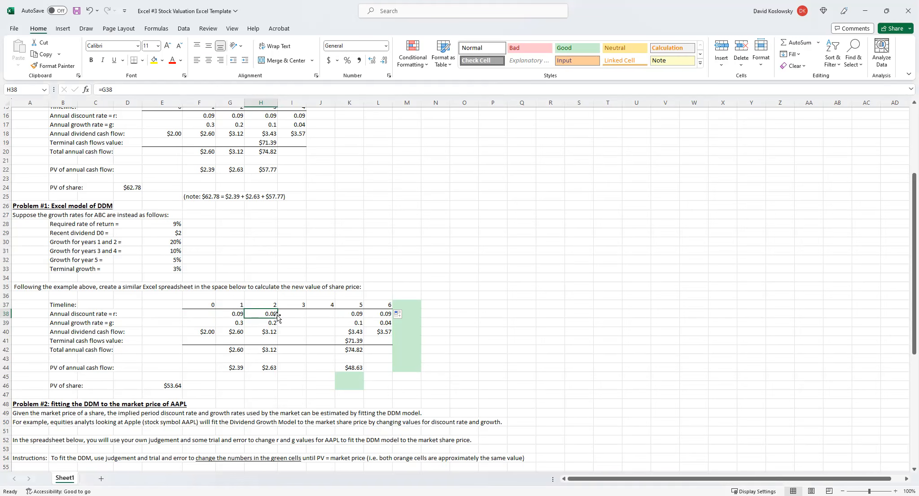
{"action": "left_click_drag", "start_coordinate": [278, 317], "coordinate": [378, 321]}
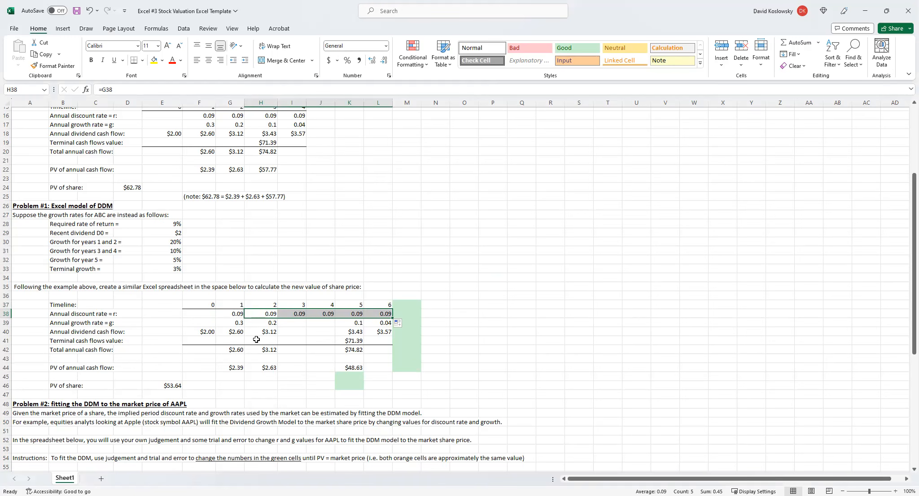
Try a discount rate of .08 in the year 1 cell G38, and undo that change.
{"action": "left_click", "coordinate": [239, 313]}
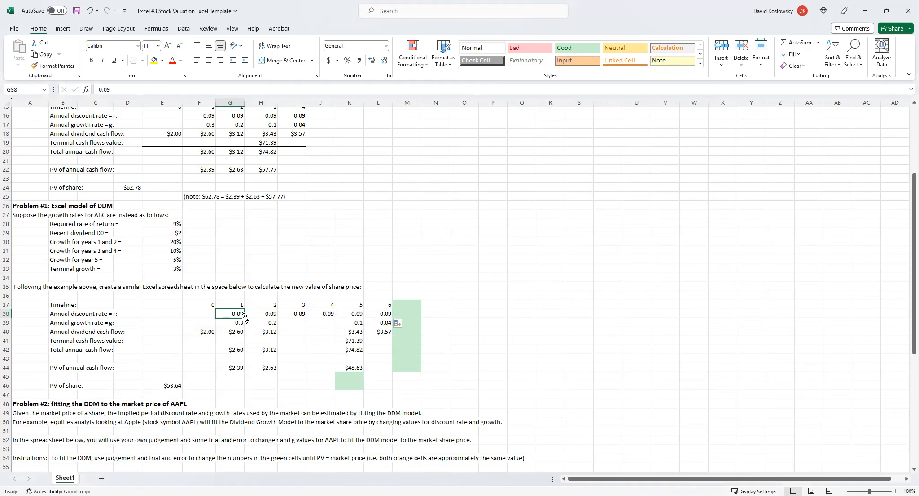
{"action": "type", "text": "."}
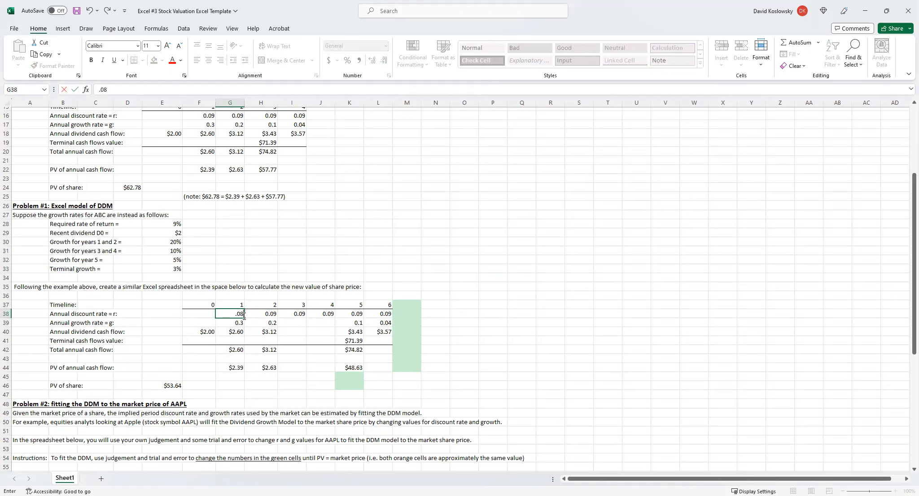
{"action": "key", "text": "Return"}
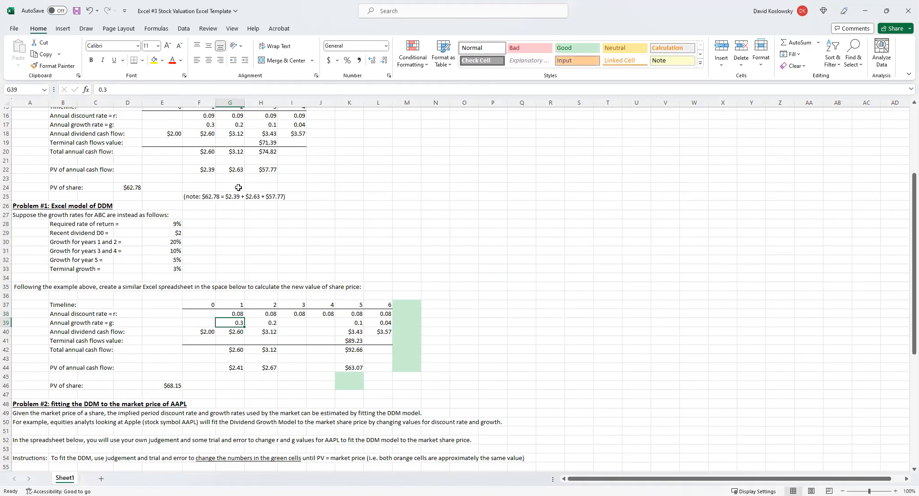
{"action": "left_click", "coordinate": [89, 9]}
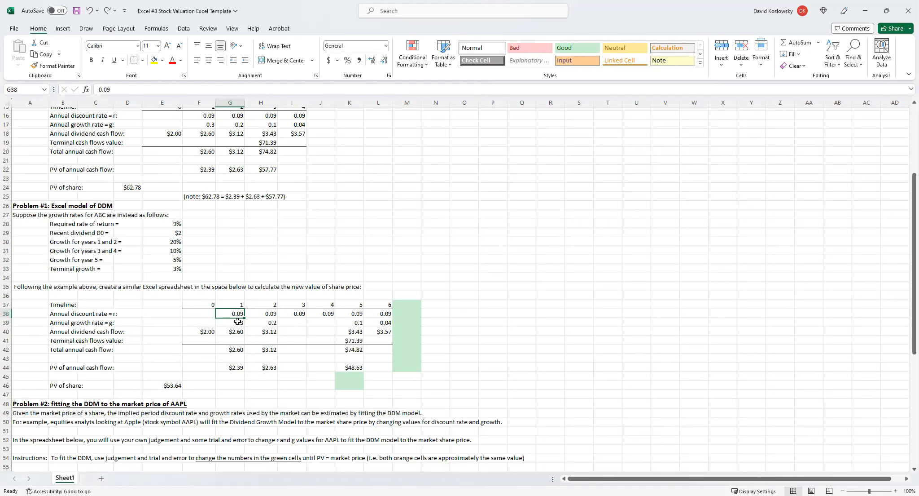
Set the year 1 annual growth rate in G39 of the Problem #1 model to .20.
{"action": "left_click", "coordinate": [271, 331]}
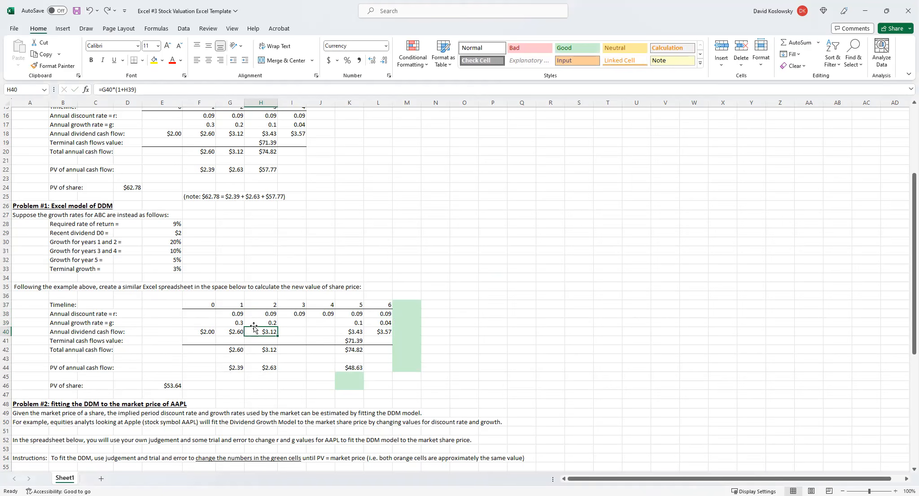
{"action": "left_click", "coordinate": [237, 323]}
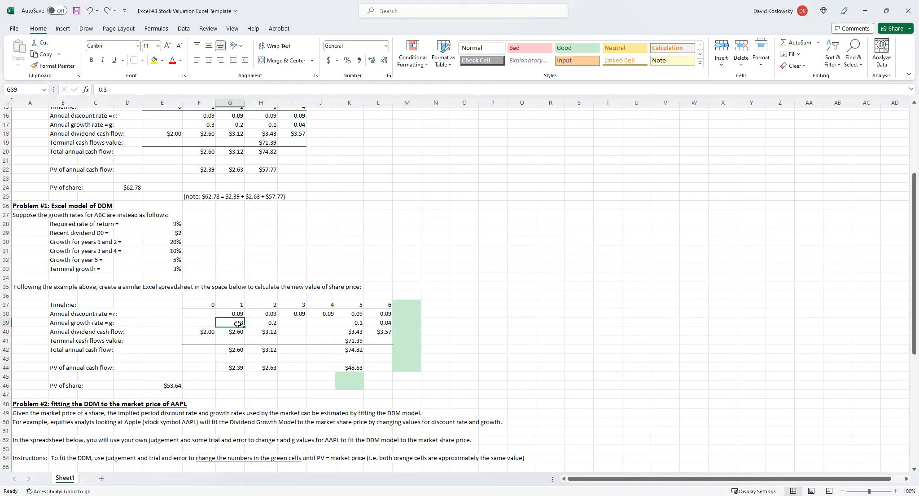
{"action": "left_click", "coordinate": [178, 223]}
{"action": "left_click", "coordinate": [235, 322]}
{"action": "type", "text": ".20"}
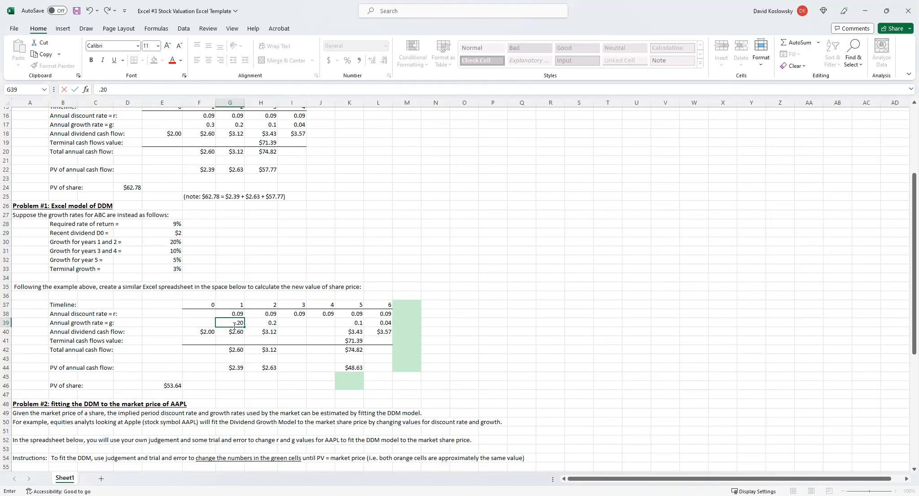
{"action": "left_click", "coordinate": [272, 323]}
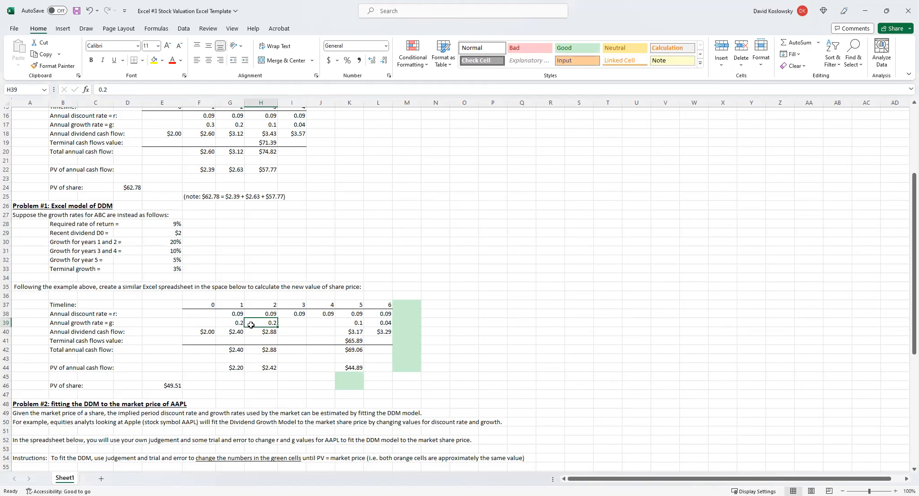
Enter a growth rate of .10 for years 3 and 4 in cells I39 and J39.
{"action": "left_click", "coordinate": [298, 324]}
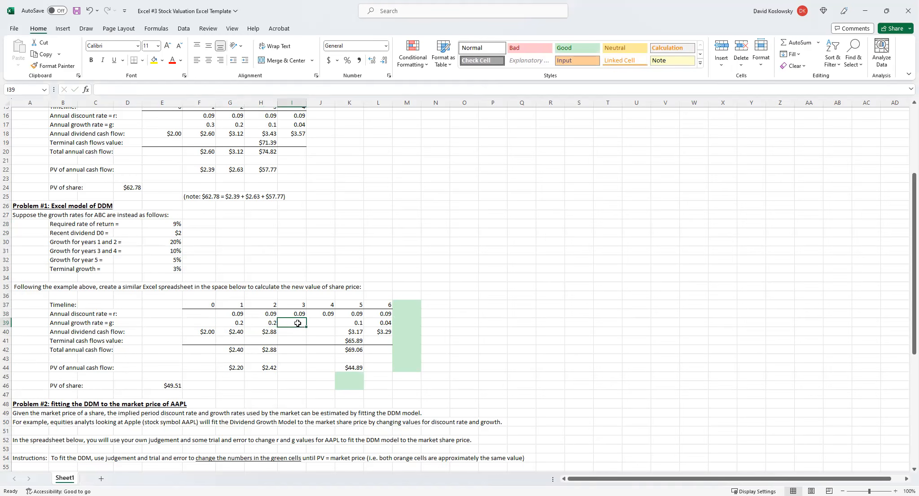
{"action": "type", "text": ".10"}
{"action": "key", "text": "Return"}
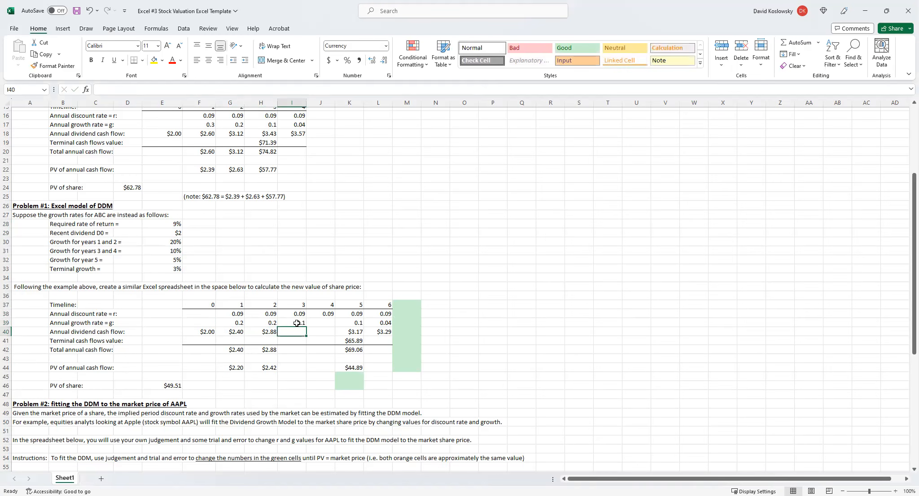
{"action": "left_click", "coordinate": [312, 323]}
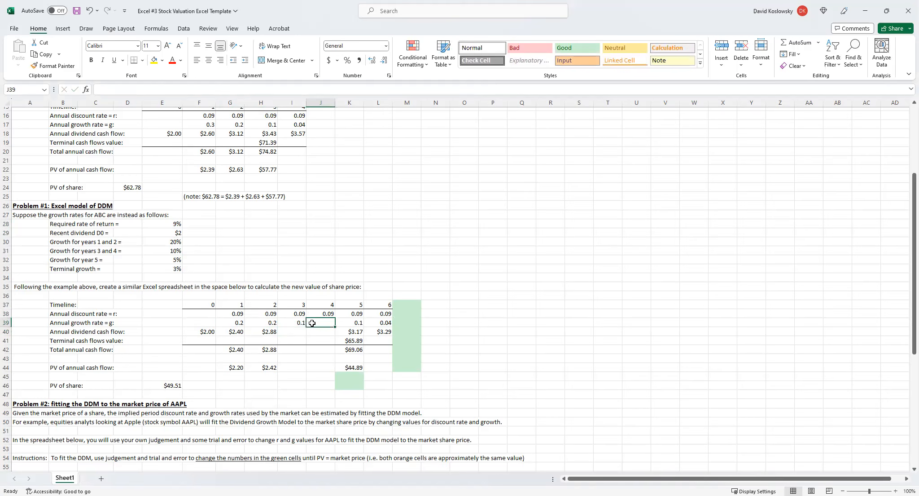
{"action": "type", "text": ".1"}
{"action": "key", "text": "Return"}
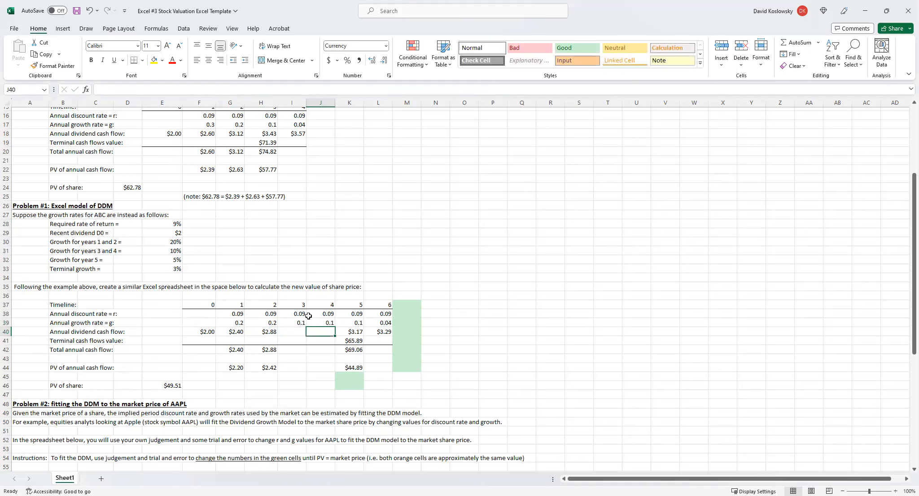
Set the year 5 growth rate in K39 to .05 and the terminal growth rate in L39 to .03.
{"action": "left_click", "coordinate": [353, 322]}
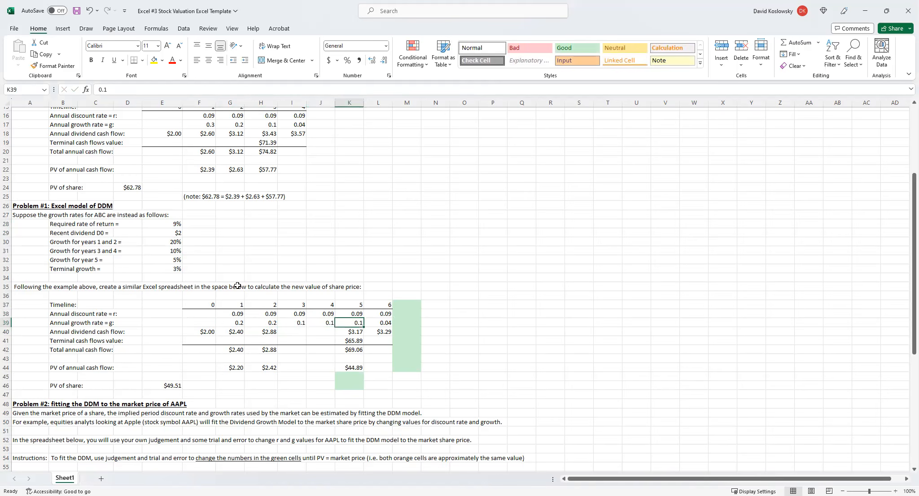
{"action": "type", "text": ".05"}
{"action": "key", "text": "Return"}
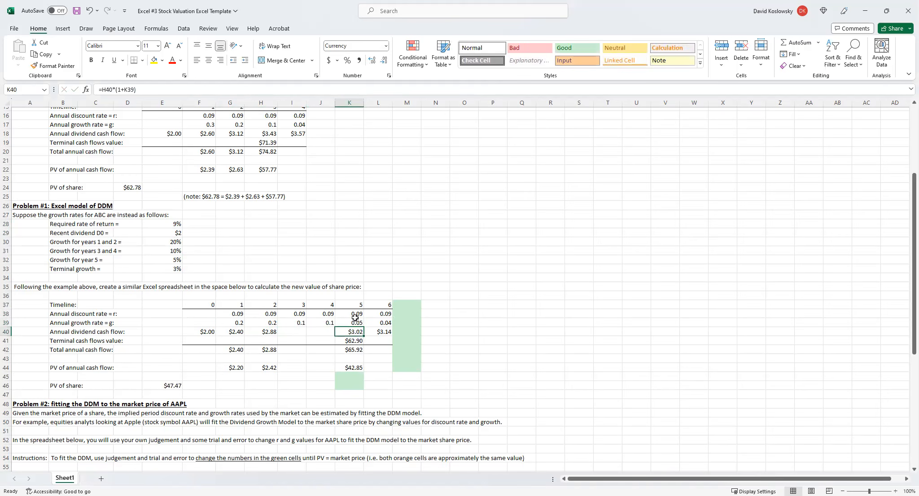
{"action": "left_click", "coordinate": [379, 323]}
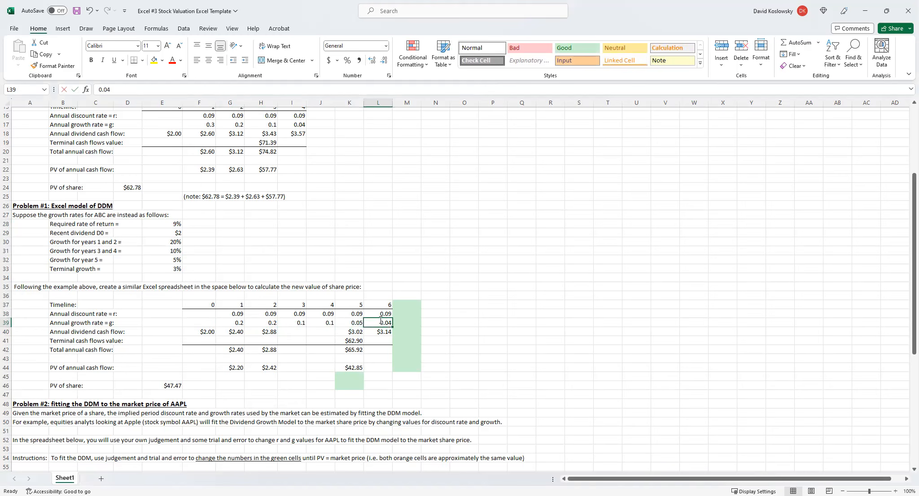
{"action": "type", "text": ".03"}
{"action": "key", "text": "Return"}
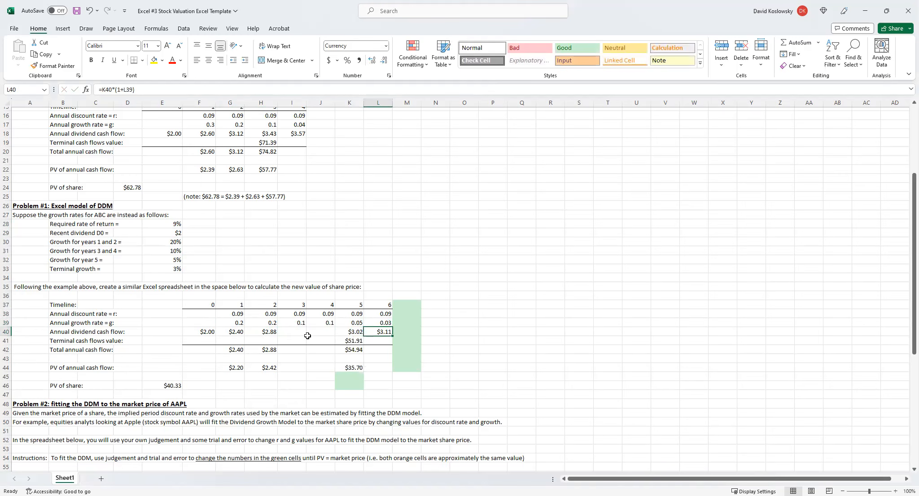
Fill the H40 annual dividend formula across to L40, and check the starting dividend in F40.
{"action": "left_click", "coordinate": [267, 332]}
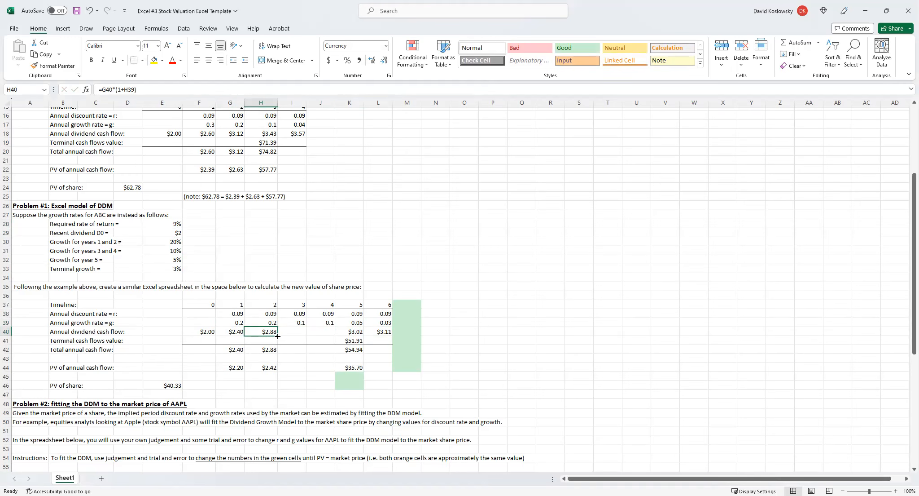
{"action": "left_click_drag", "start_coordinate": [277, 336], "coordinate": [389, 335]}
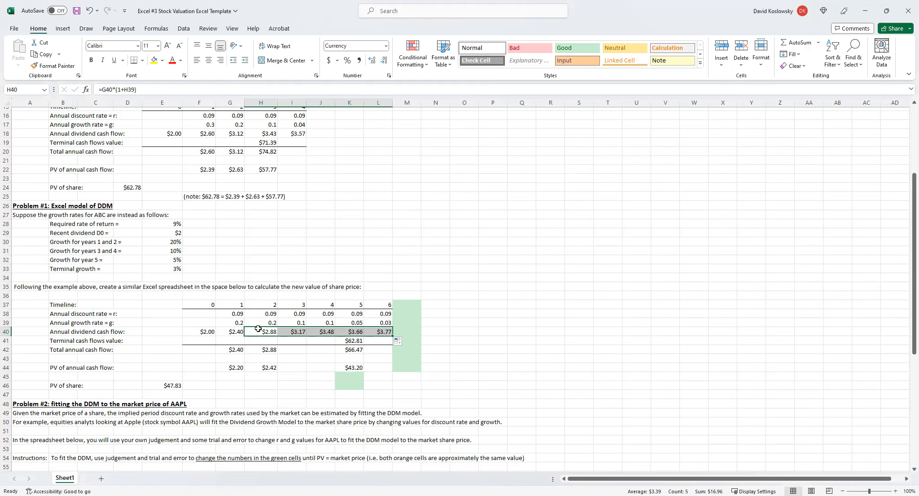
{"action": "left_click", "coordinate": [200, 331]}
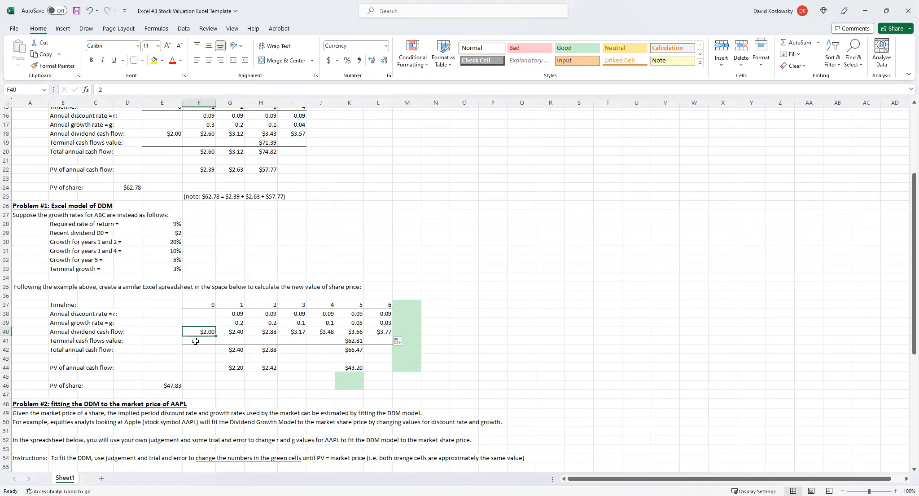
Fill the H42 total annual cash flow formula across years 3 to 5, through K42.
{"action": "left_click", "coordinate": [226, 350]}
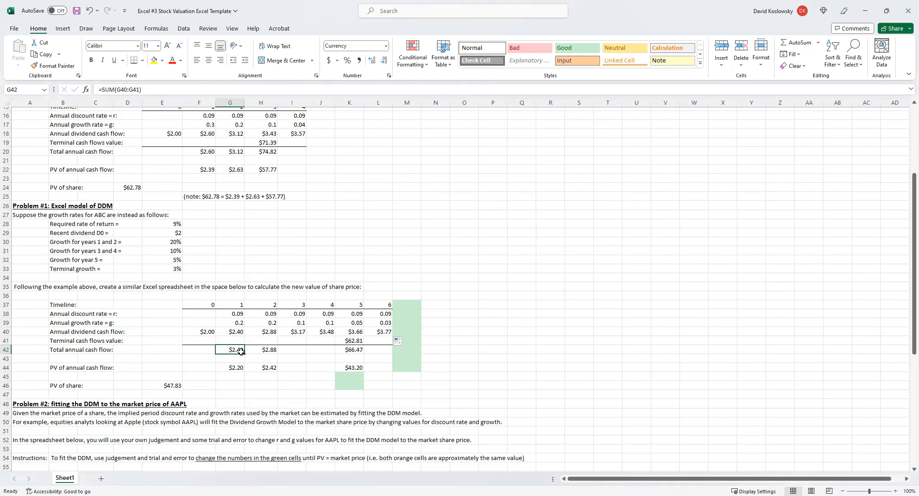
{"action": "left_click", "coordinate": [270, 352]}
{"action": "left_click_drag", "start_coordinate": [277, 354], "coordinate": [351, 360]}
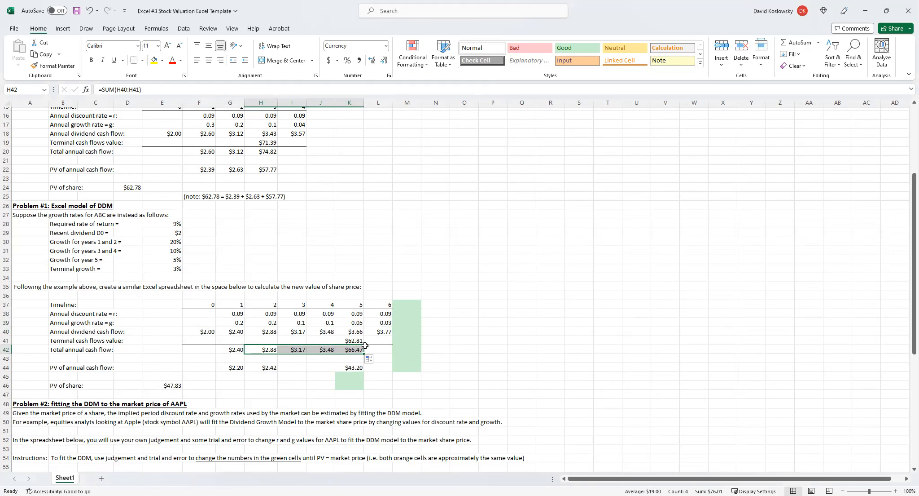
{"action": "left_click", "coordinate": [330, 357]}
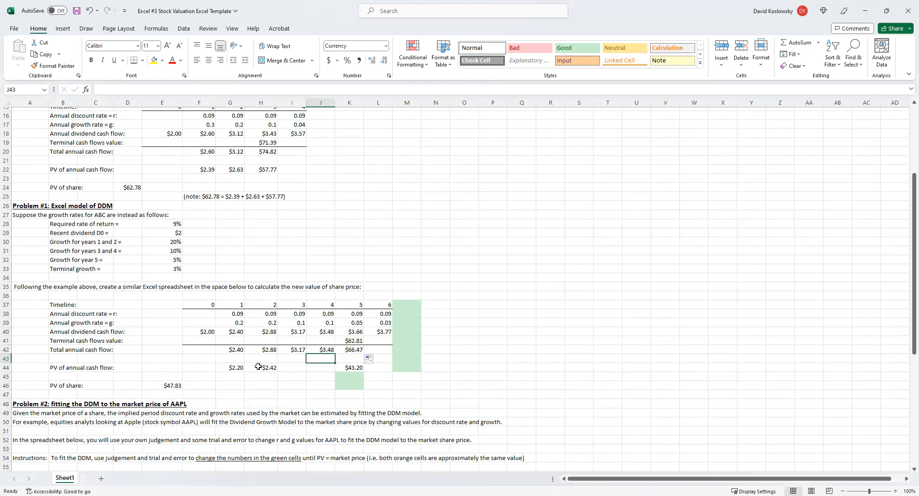
Fill the H44 present value formula across to K44, and check the PV of share formula in E46.
{"action": "left_click", "coordinate": [259, 368]}
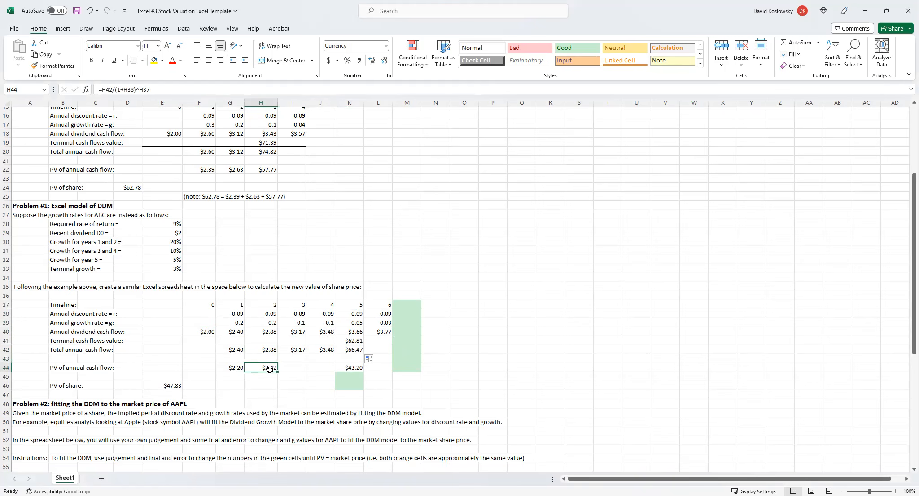
{"action": "left_click_drag", "start_coordinate": [277, 372], "coordinate": [359, 375]}
{"action": "left_click", "coordinate": [489, 401]}
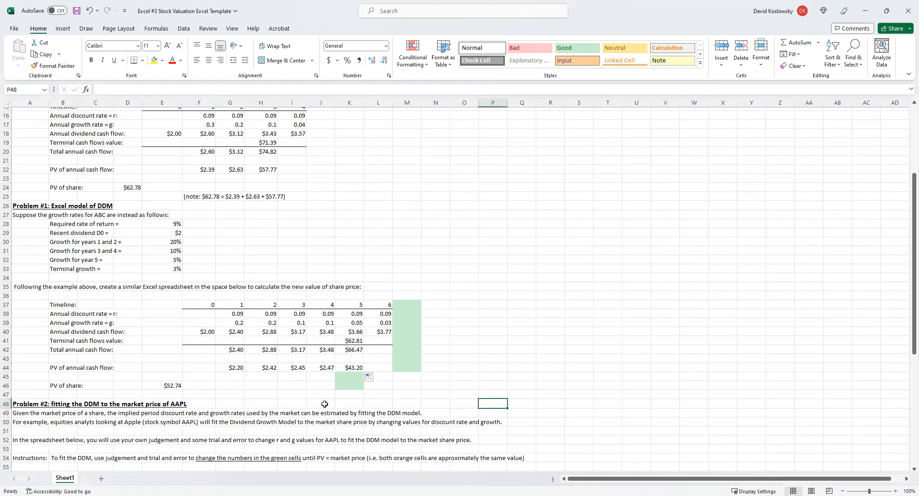
{"action": "left_click", "coordinate": [176, 385]}
{"action": "scroll", "coordinate": [197, 365], "scroll_direction": "up", "scroll_amount": 2}
{"action": "scroll", "coordinate": [196, 365], "scroll_direction": "down", "scroll_amount": 1}
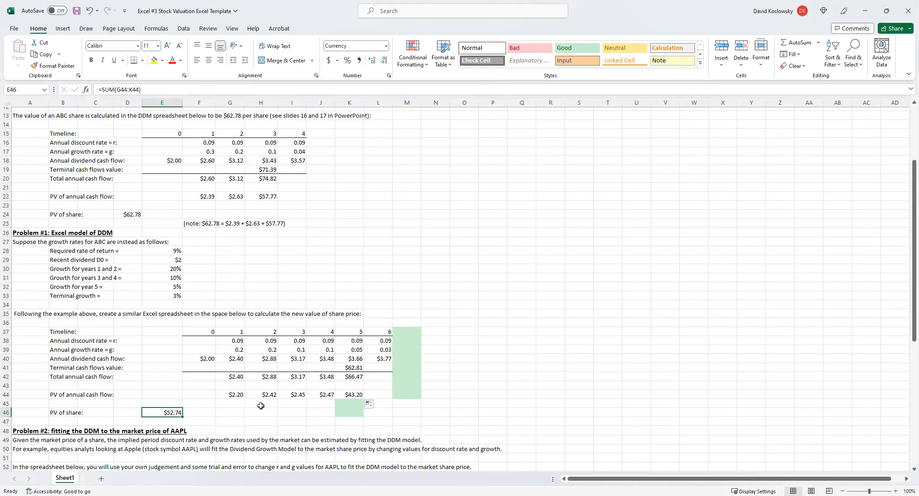
{"action": "scroll", "coordinate": [269, 354], "scroll_direction": "down", "scroll_amount": 1}
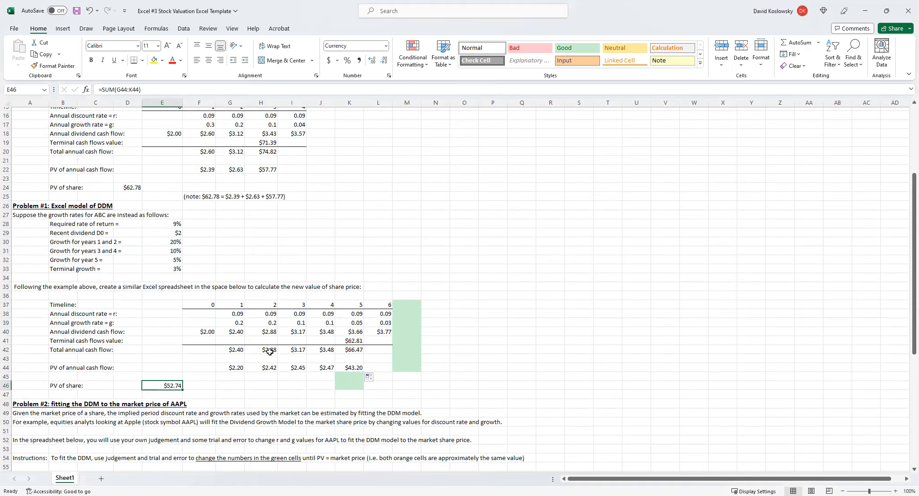
Examine the Problem #2 AAPL model, comparing its market price in C65 and dividend in C57 with the Problem #1 starting dividend in F40.
{"action": "scroll", "coordinate": [269, 351], "scroll_direction": "down", "scroll_amount": 1}
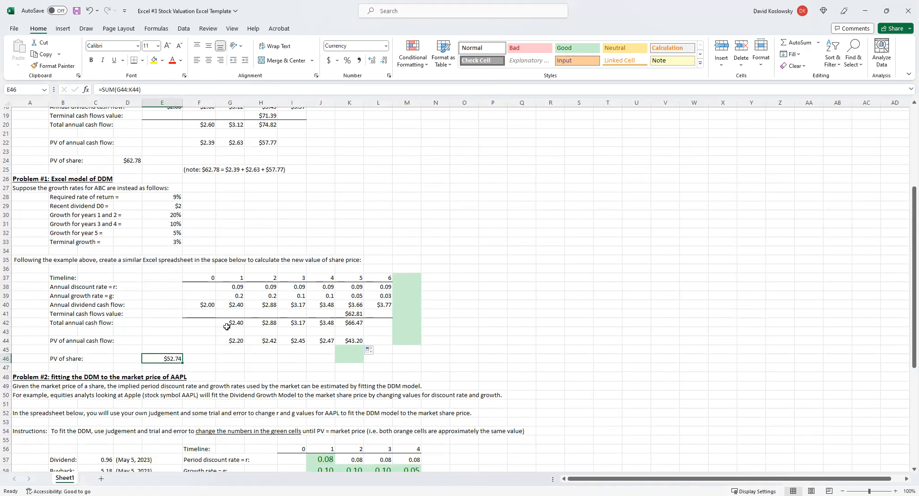
{"action": "scroll", "coordinate": [278, 310], "scroll_direction": "down", "scroll_amount": 4}
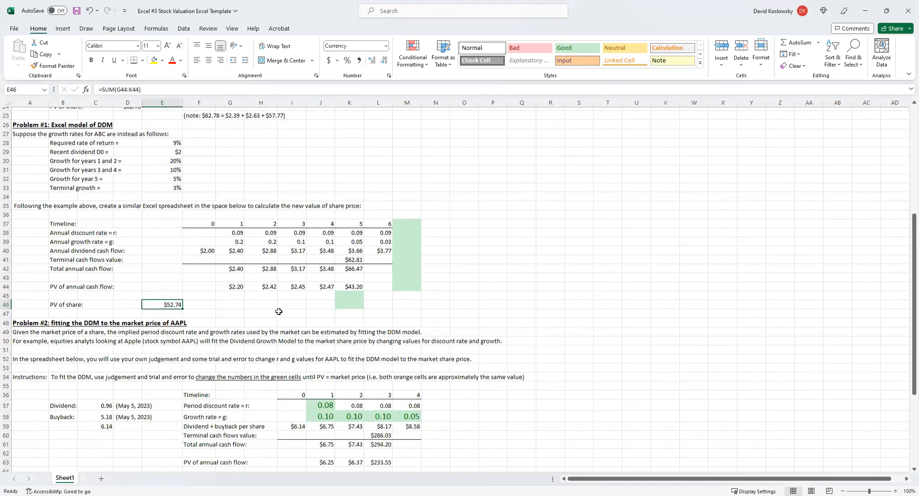
{"action": "scroll", "coordinate": [283, 310], "scroll_direction": "down", "scroll_amount": 2}
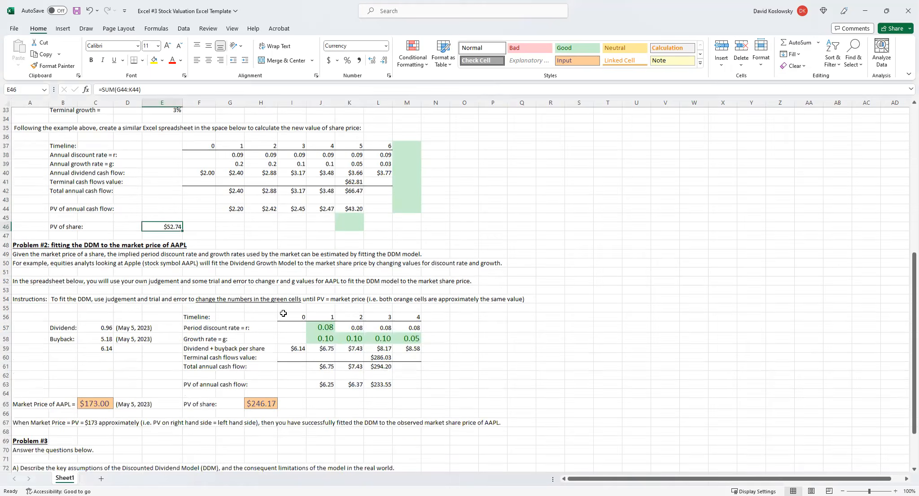
{"action": "scroll", "coordinate": [174, 274], "scroll_direction": "down", "scroll_amount": 1}
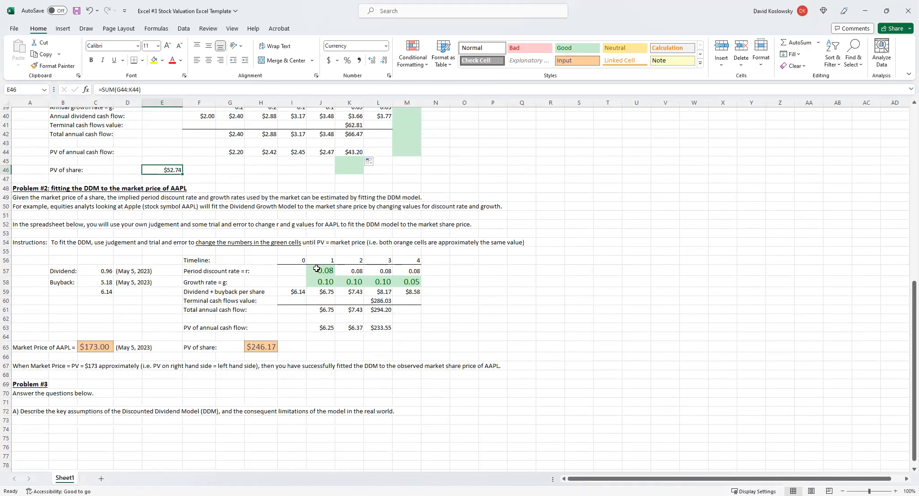
{"action": "left_click", "coordinate": [97, 349]}
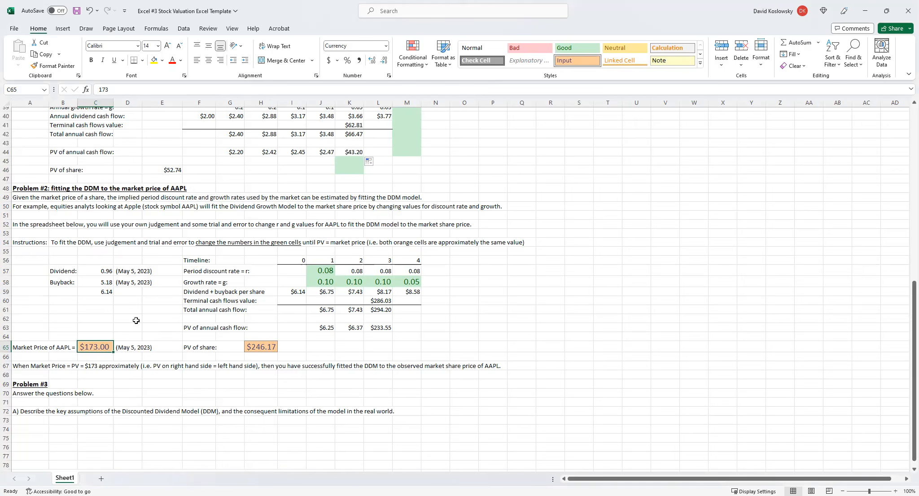
{"action": "scroll", "coordinate": [284, 199], "scroll_direction": "up", "scroll_amount": 1}
{"action": "scroll", "coordinate": [284, 199], "scroll_direction": "up", "scroll_amount": 2}
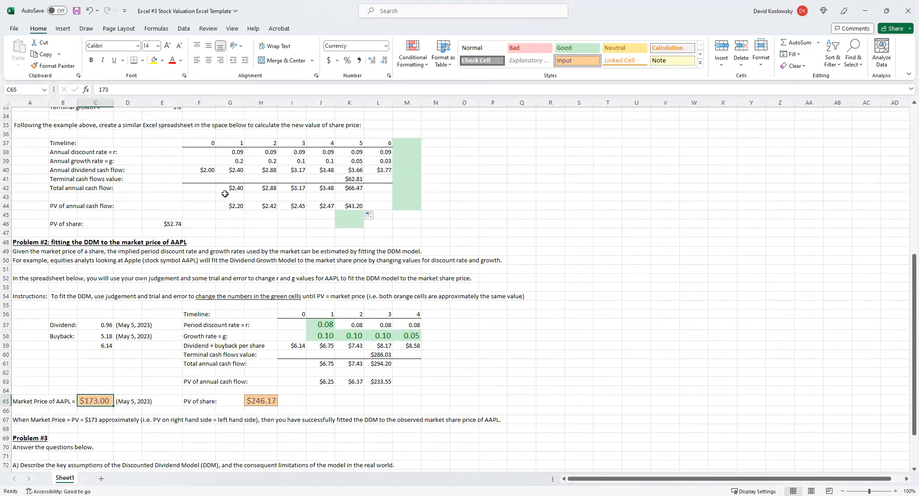
{"action": "left_click", "coordinate": [204, 171]}
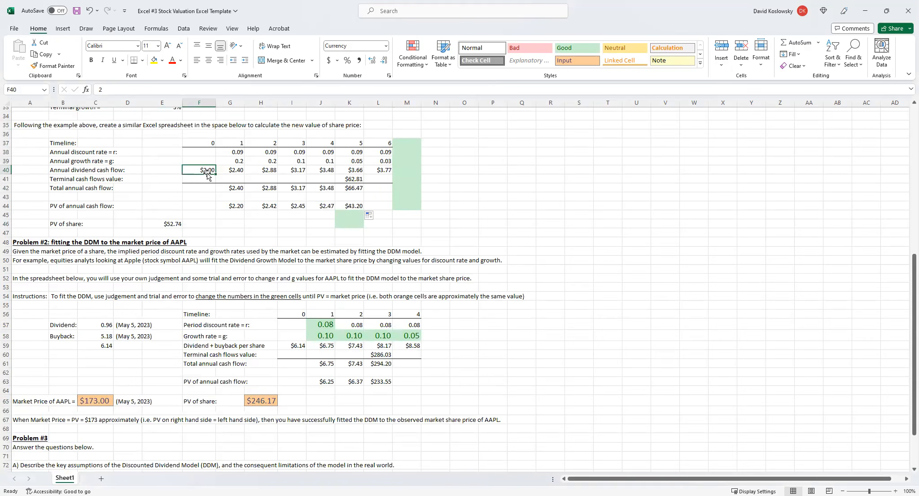
{"action": "scroll", "coordinate": [140, 238], "scroll_direction": "down", "scroll_amount": 2}
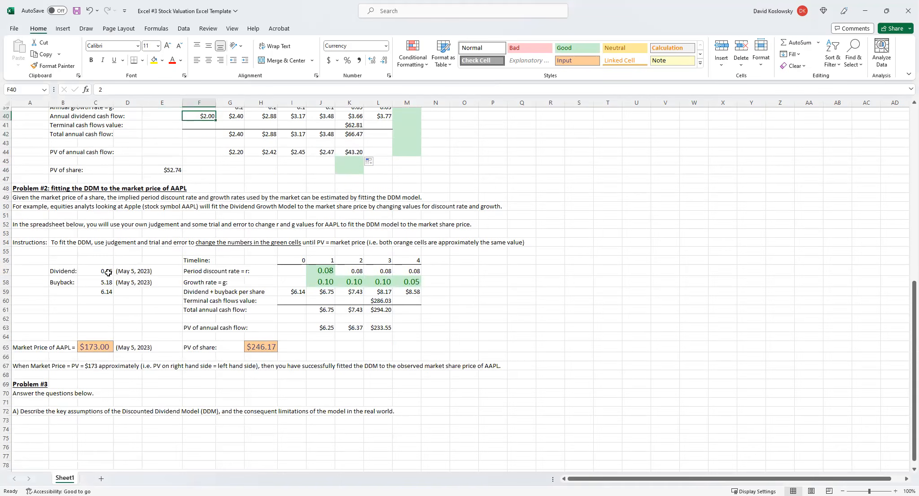
{"action": "left_click", "coordinate": [108, 272]}
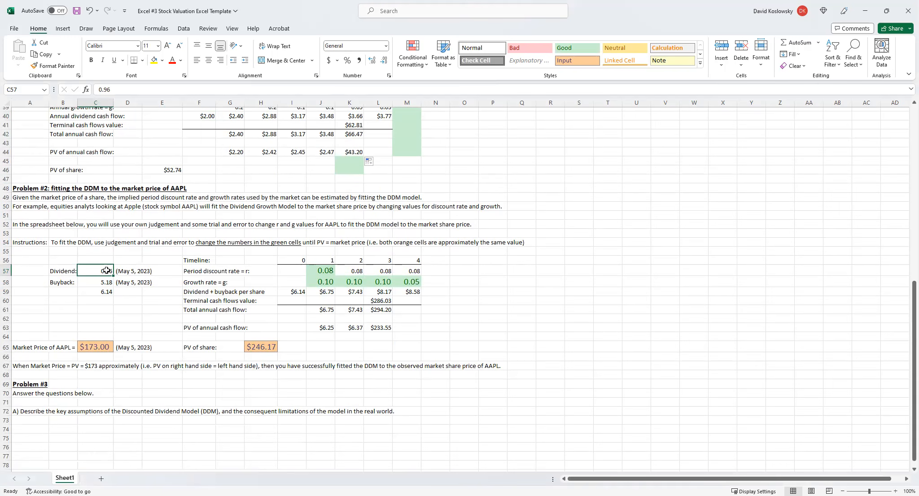
Examine the AAPL dividend and buyback inputs in C57 and C58, their sum formula in C59, and the starting cash flow in I59.
{"action": "left_click", "coordinate": [106, 281]}
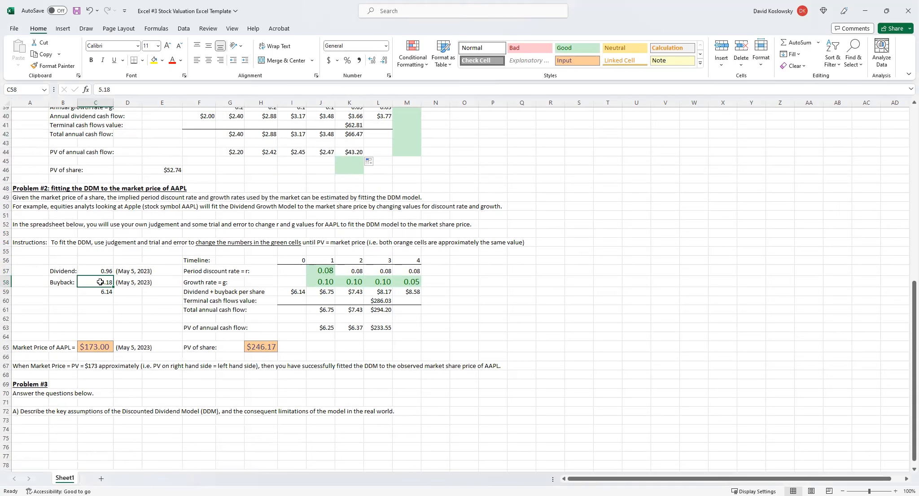
{"action": "left_click", "coordinate": [109, 291]}
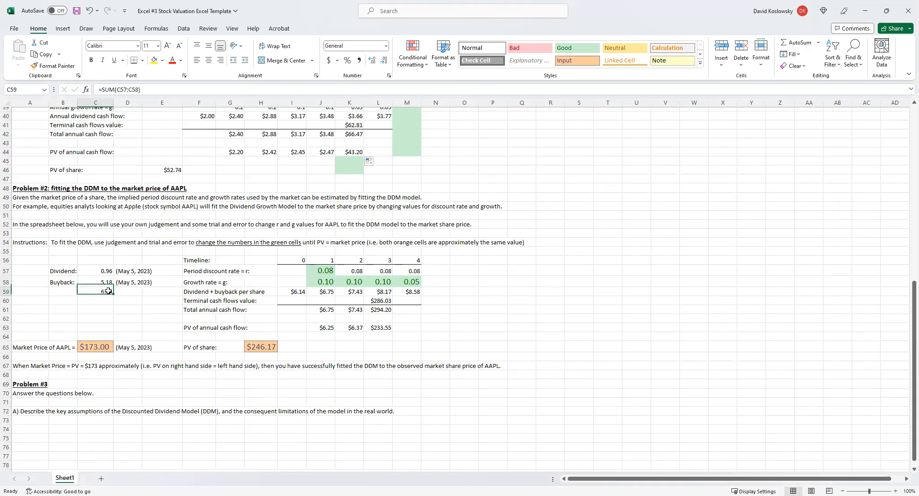
{"action": "left_click", "coordinate": [295, 291]}
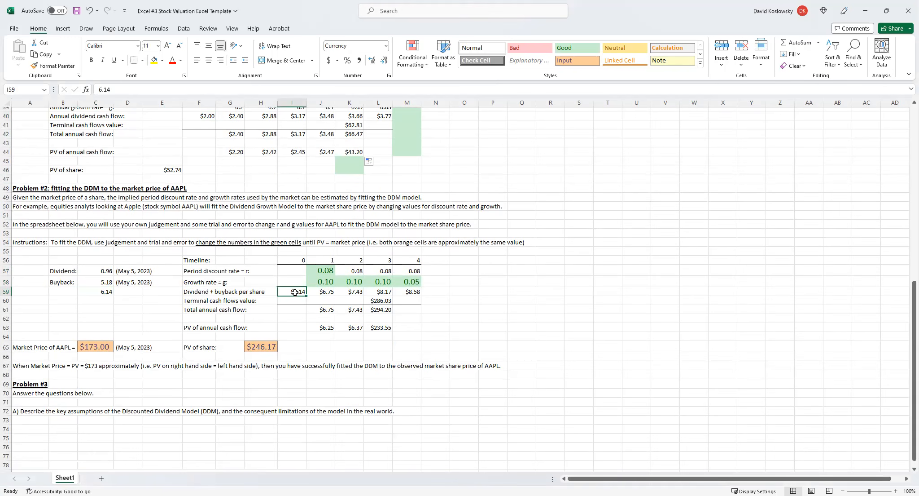
{"action": "left_click", "coordinate": [106, 291]}
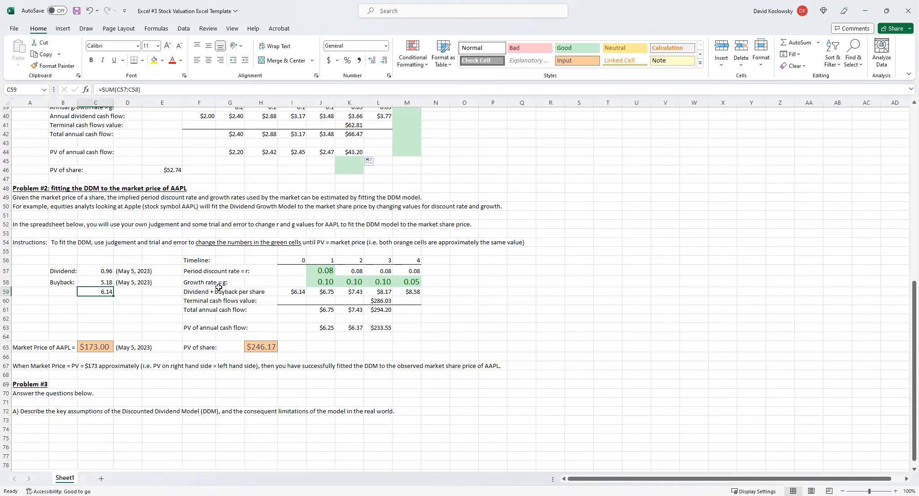
{"action": "left_click", "coordinate": [103, 282]}
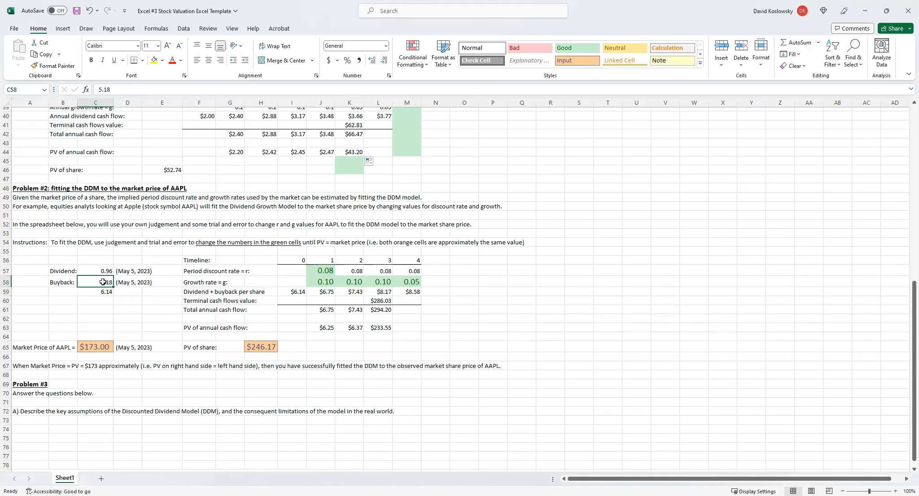
{"action": "left_click", "coordinate": [62, 283]}
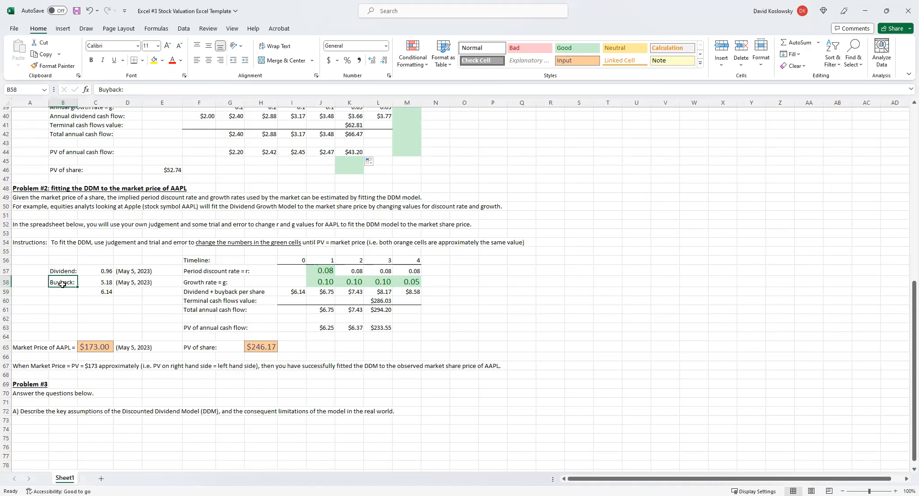
{"action": "left_click", "coordinate": [64, 270]}
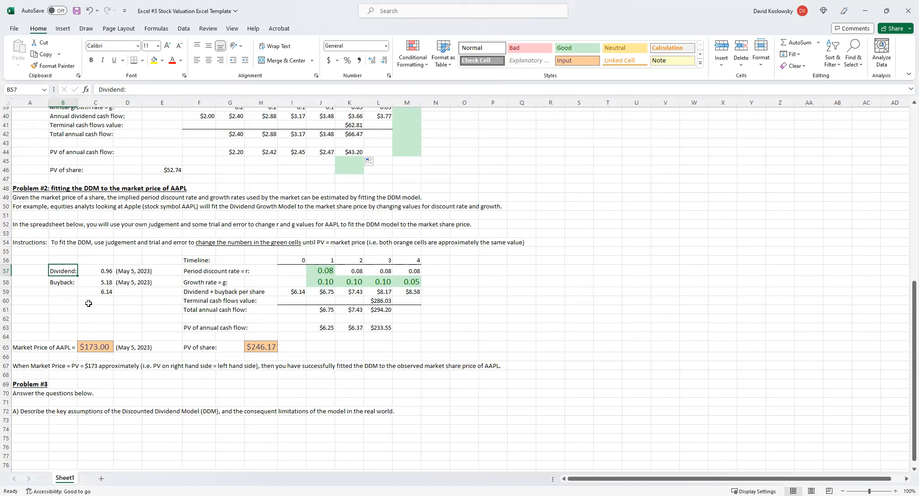
{"action": "left_click", "coordinate": [63, 284]}
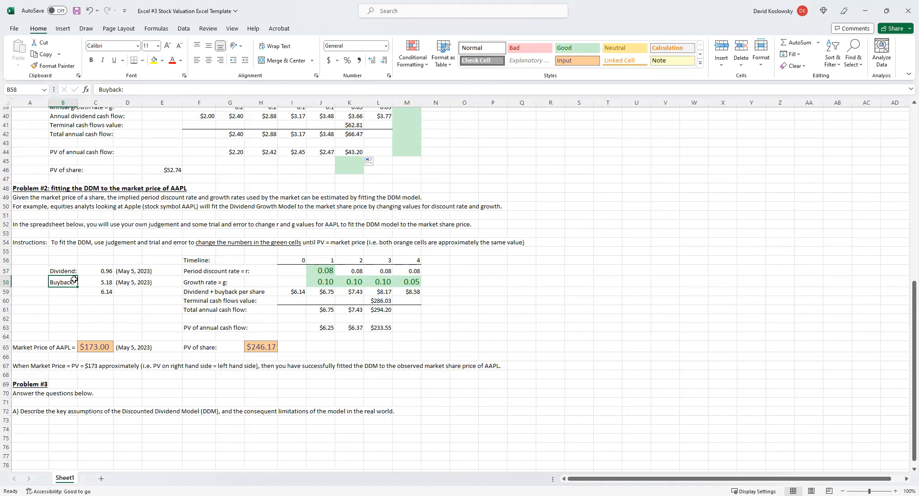
{"action": "left_click", "coordinate": [104, 271]}
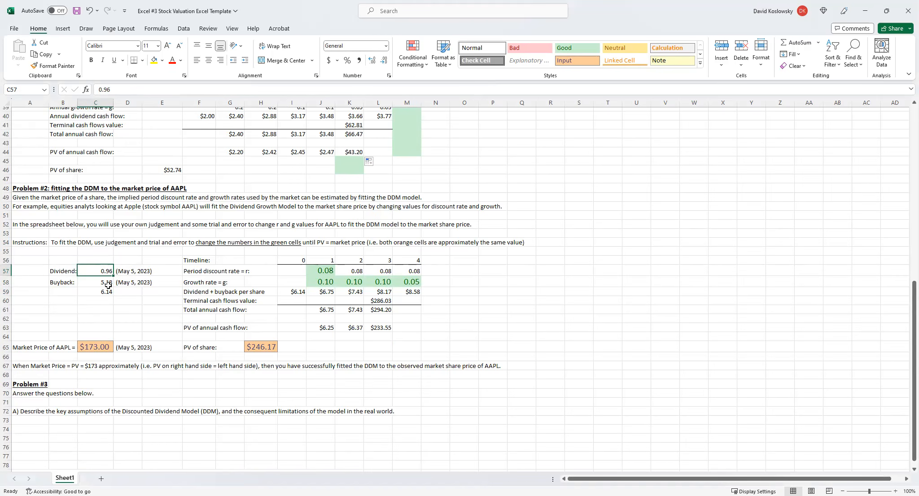
{"action": "left_click", "coordinate": [102, 283]}
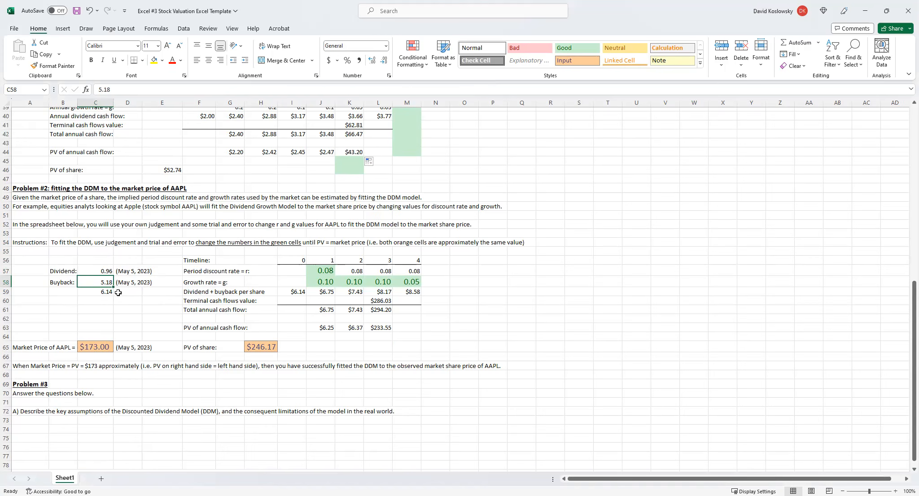
{"action": "left_click", "coordinate": [293, 294]}
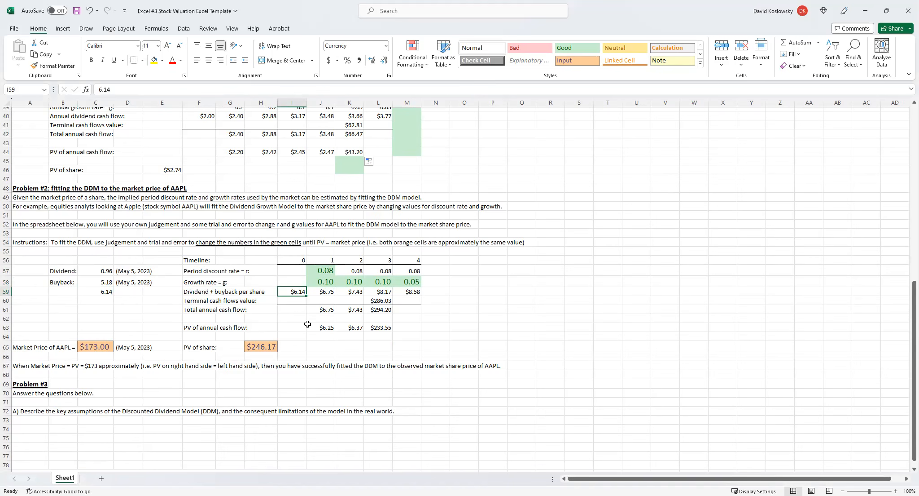
Examine the AAPL growth rates in J58:M58 and discount rate in J57, and compare the PV of share in H65 with the market price in C65.
{"action": "left_click", "coordinate": [428, 320]}
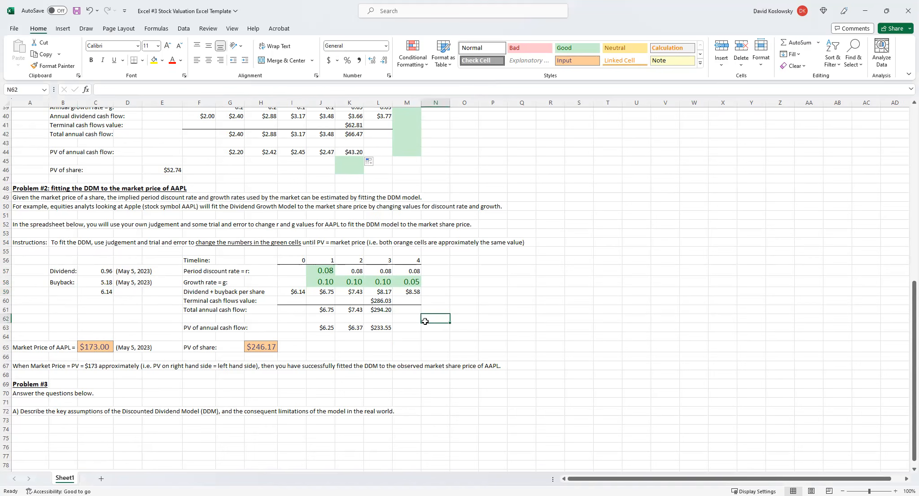
{"action": "left_click", "coordinate": [342, 316]}
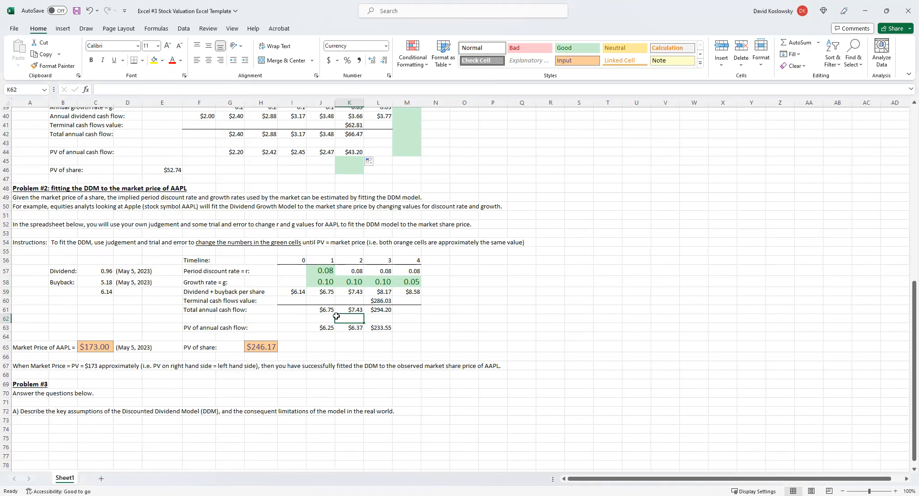
{"action": "left_click", "coordinate": [300, 292]}
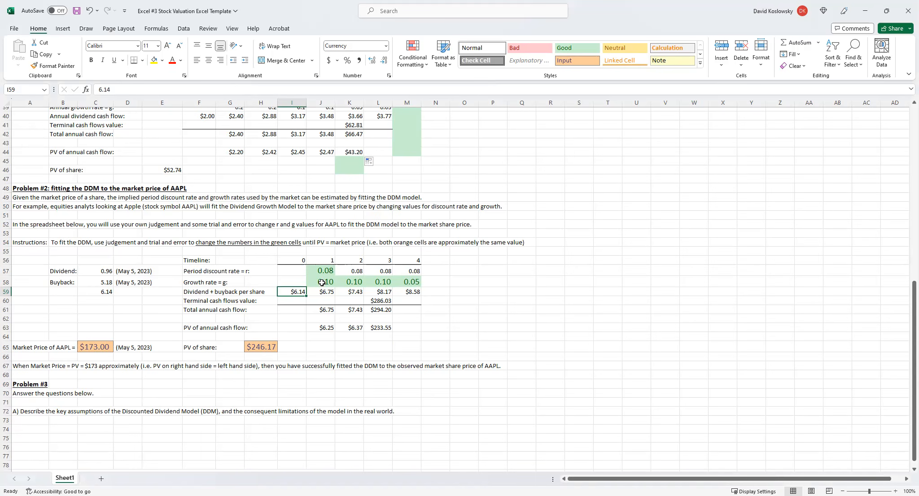
{"action": "left_click_drag", "start_coordinate": [322, 282], "coordinate": [409, 282]}
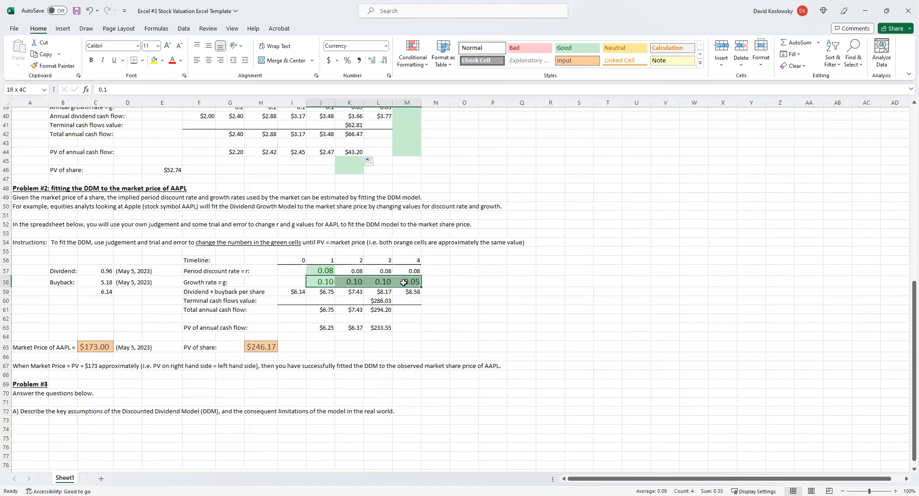
{"action": "left_click", "coordinate": [327, 269]}
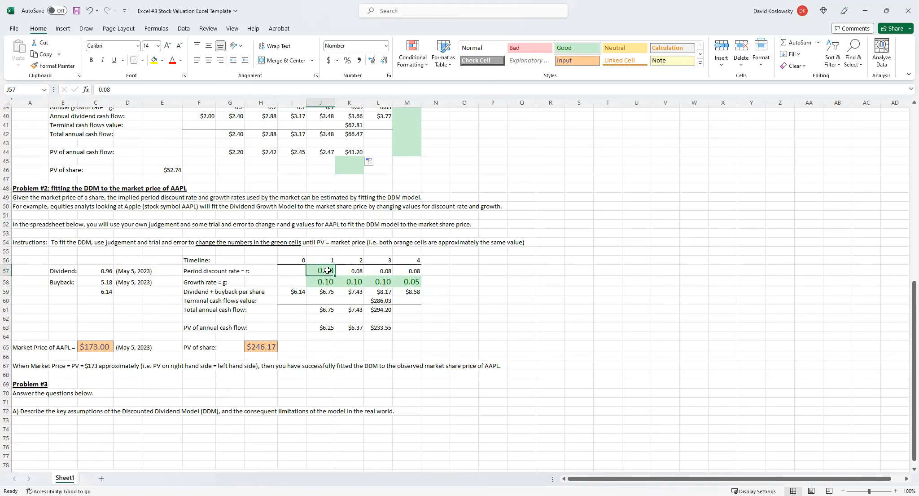
{"action": "left_click", "coordinate": [248, 348]}
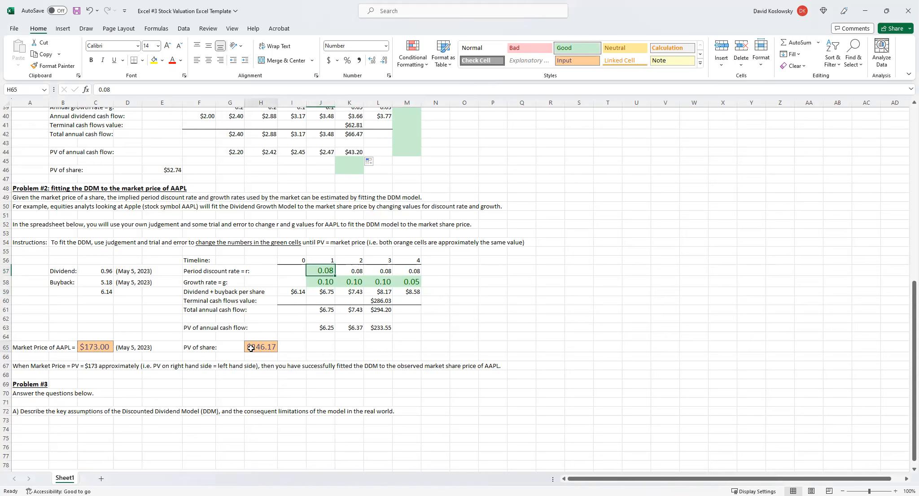
{"action": "left_click", "coordinate": [92, 347]}
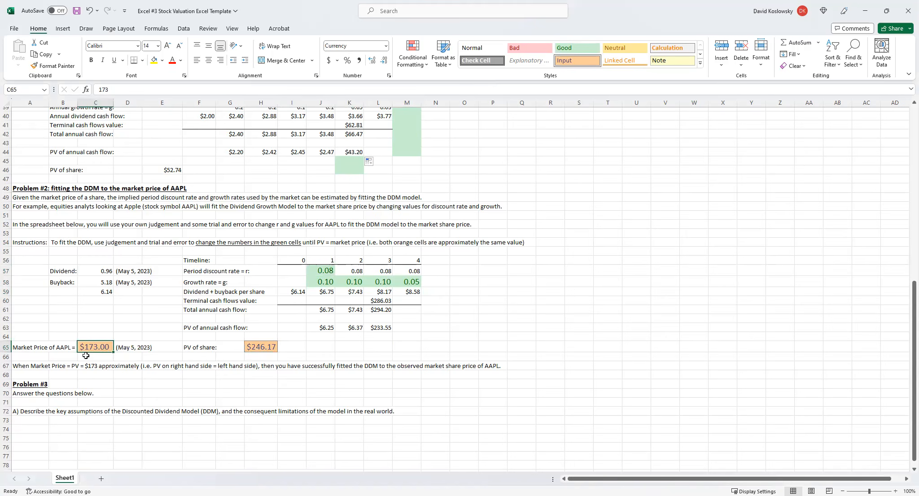
{"action": "left_click", "coordinate": [260, 347]}
{"action": "left_click", "coordinate": [97, 346]}
{"action": "left_click", "coordinate": [274, 345]}
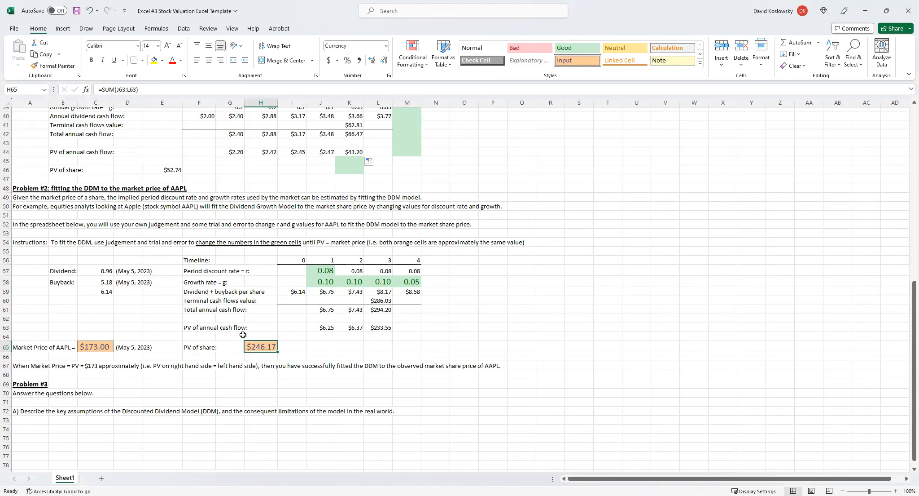
Set the AAPL period discount rate in J57 to 0.09 and check the PV of share in H65.
{"action": "left_click", "coordinate": [323, 270]}
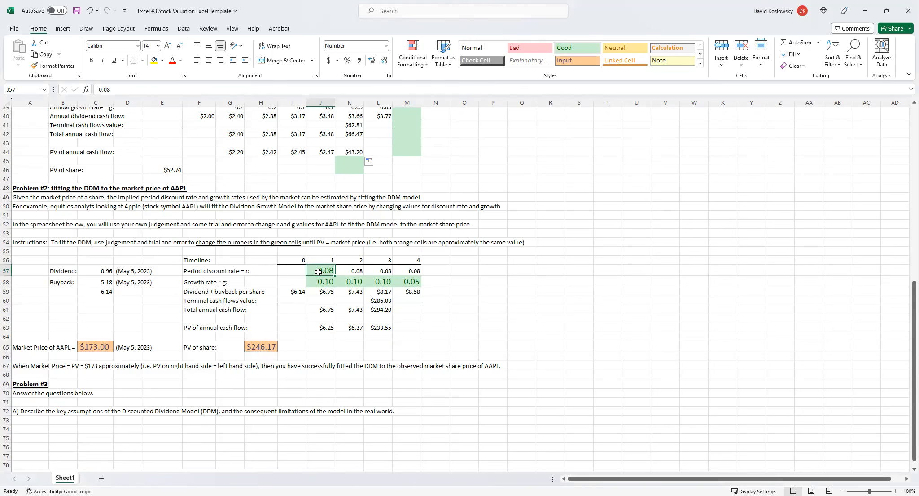
{"action": "type", "text": ".09"}
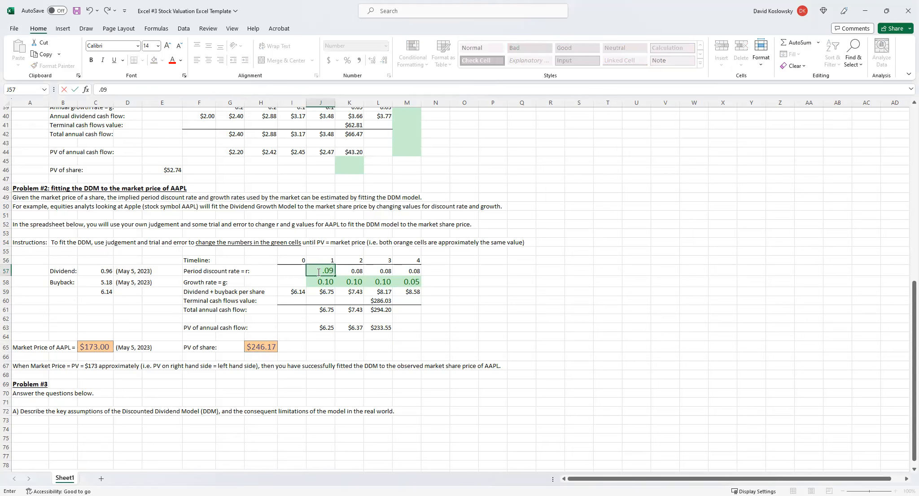
{"action": "key", "text": "Return"}
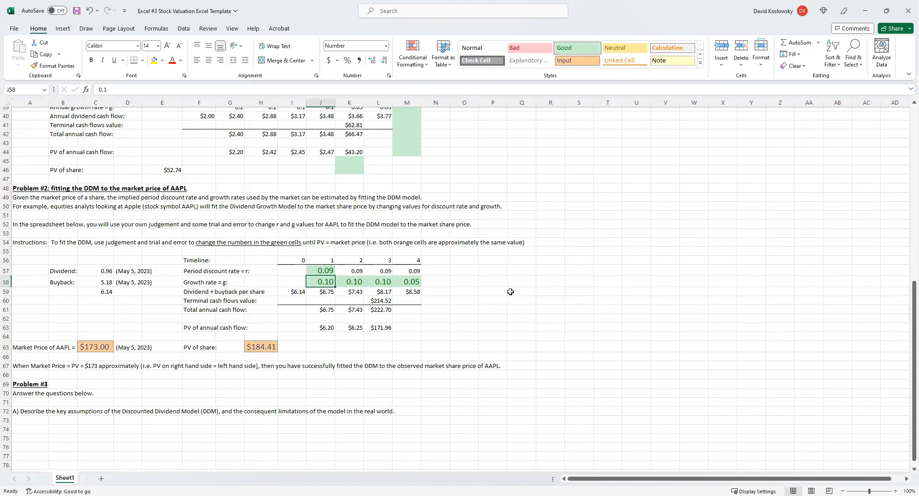
{"action": "left_click", "coordinate": [261, 347]}
Set the year 1 AAPL growth rate in J58 to 0.09 and fill it across to L58.
{"action": "left_click", "coordinate": [322, 282]}
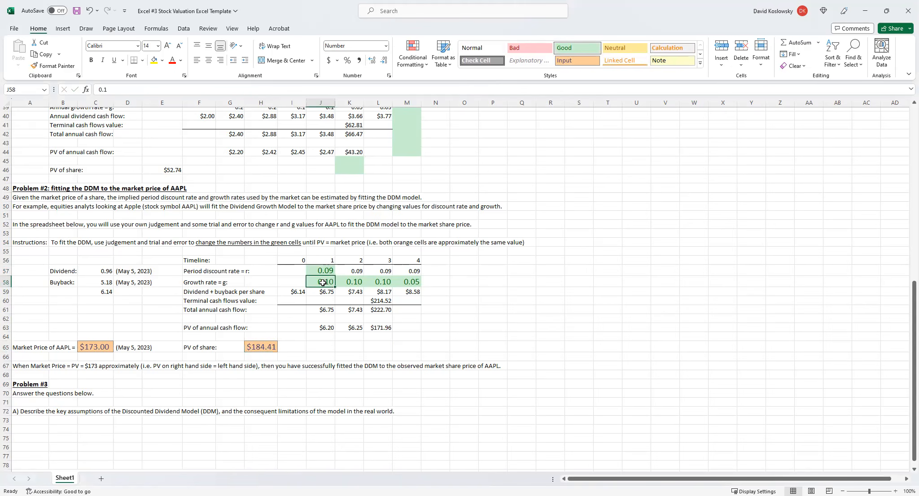
{"action": "left_click", "coordinate": [357, 283]}
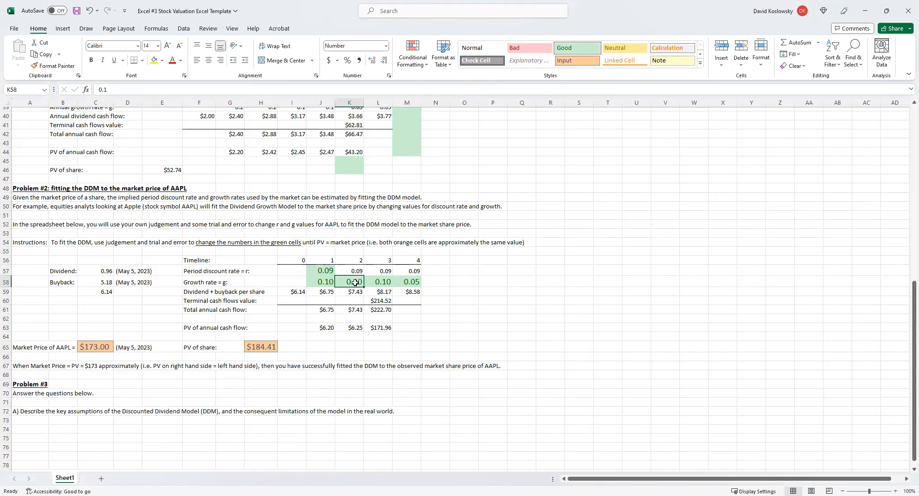
{"action": "left_click", "coordinate": [319, 283]}
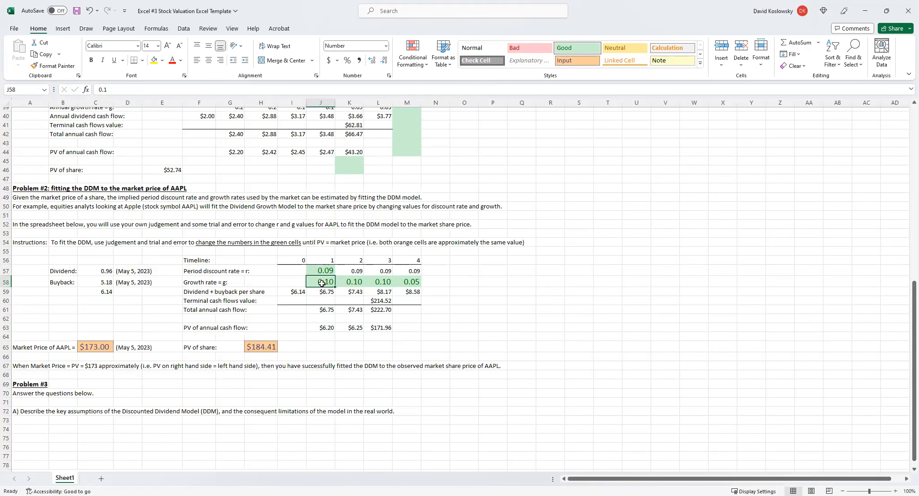
{"action": "type", "text": ".09"}
{"action": "key", "text": "ctrl+Return"}
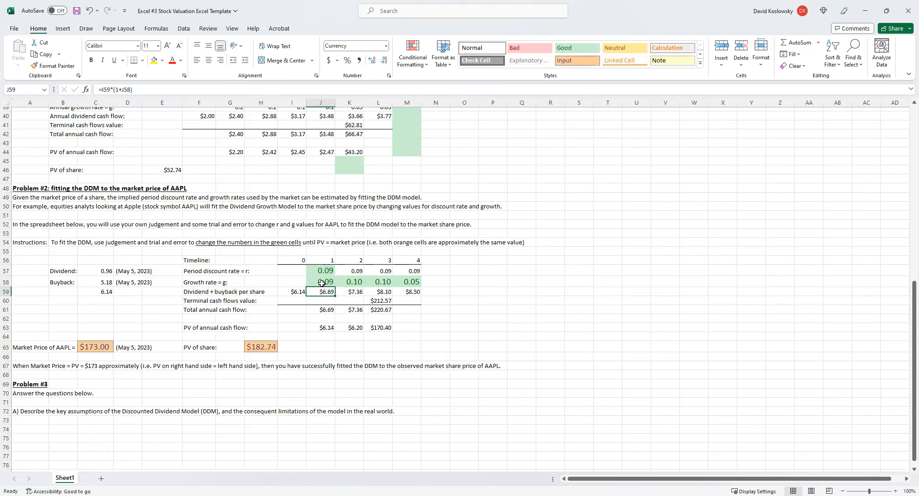
{"action": "left_click_drag", "start_coordinate": [335, 286], "coordinate": [379, 290]}
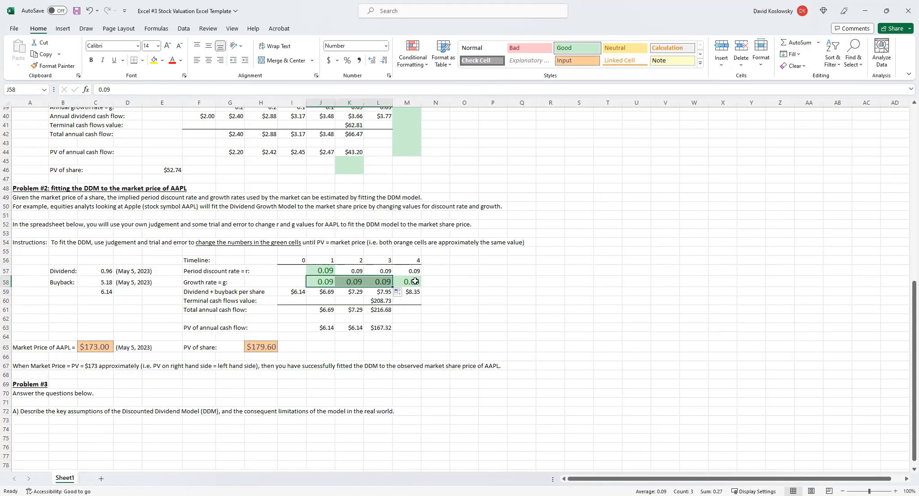
Set the AAPL growth rates to 0.10 for year 1 in J58 and 0.08 for year 3 in L58.
{"action": "left_click", "coordinate": [320, 282]}
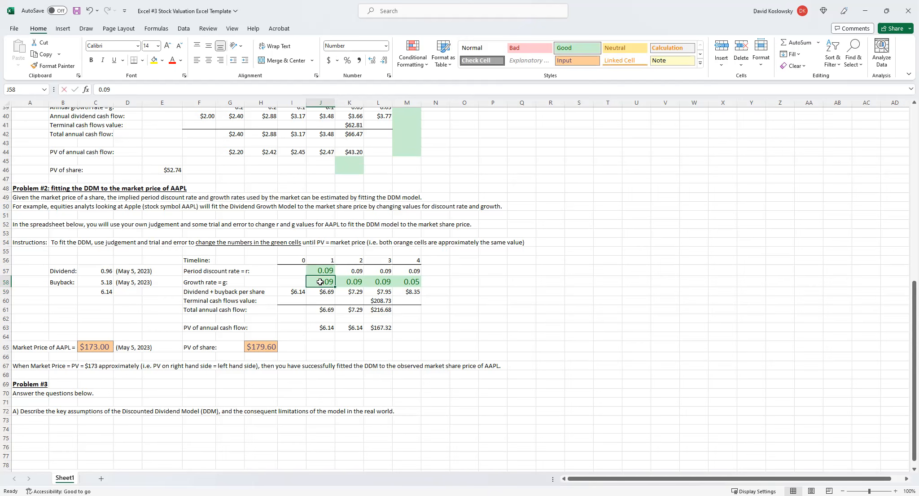
{"action": "type", "text": ".10"}
{"action": "key", "text": "Tab"}
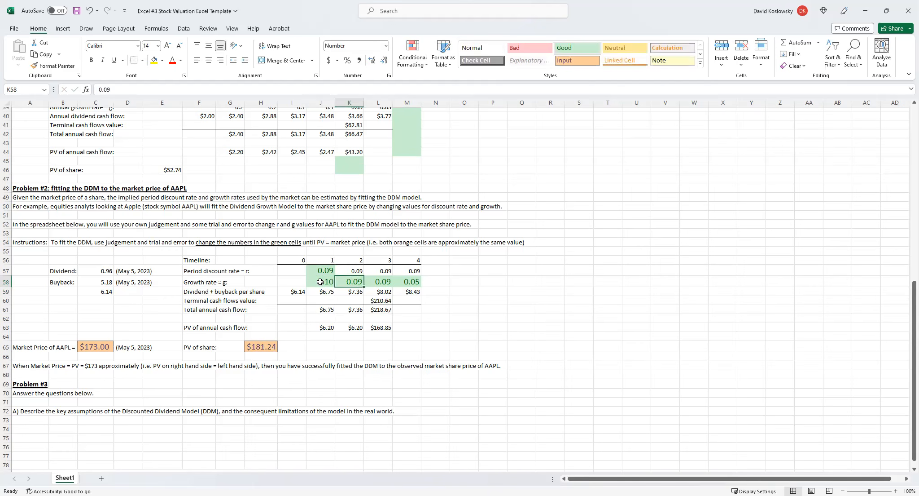
{"action": "left_click", "coordinate": [383, 282]}
{"action": "type", "text": ".0"}
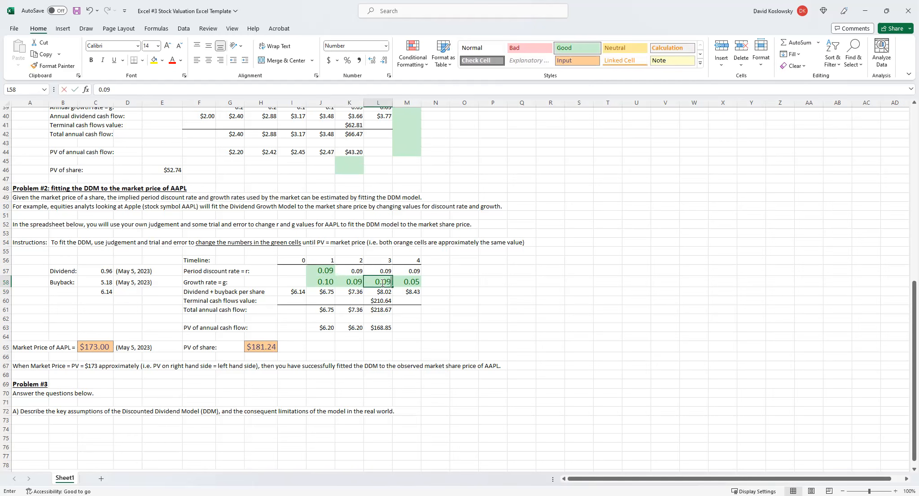
{"action": "type", "text": "8"}
{"action": "key", "text": "Return"}
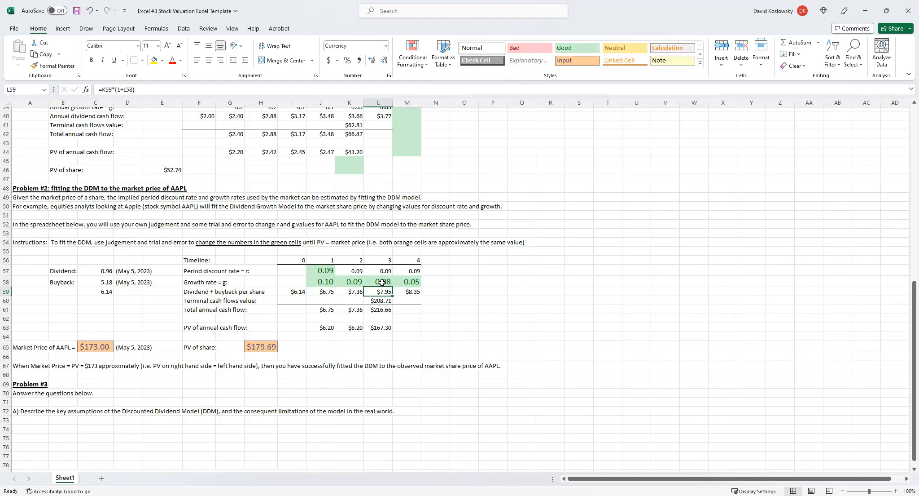
Try a year 4 AAPL growth rate of 0.04 in M58, and undo the change.
{"action": "left_click", "coordinate": [411, 282]}
{"action": "type", "text": ".0"}
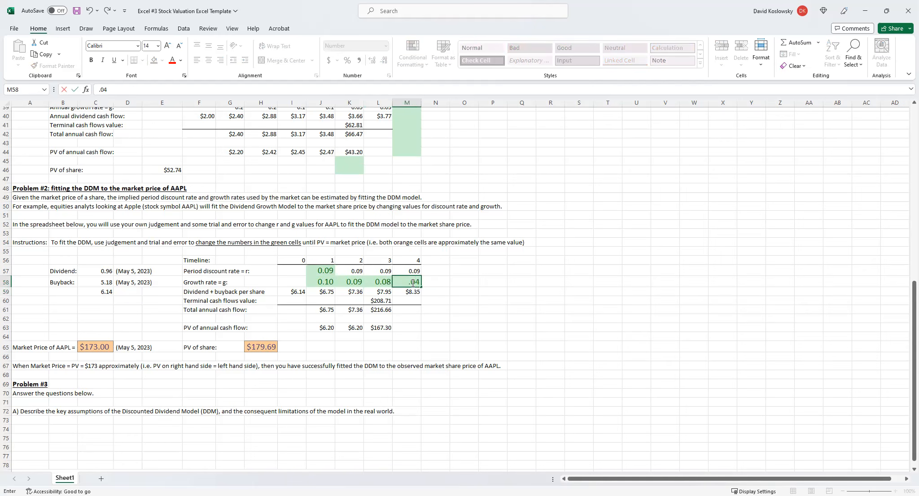
{"action": "key", "text": "Return"}
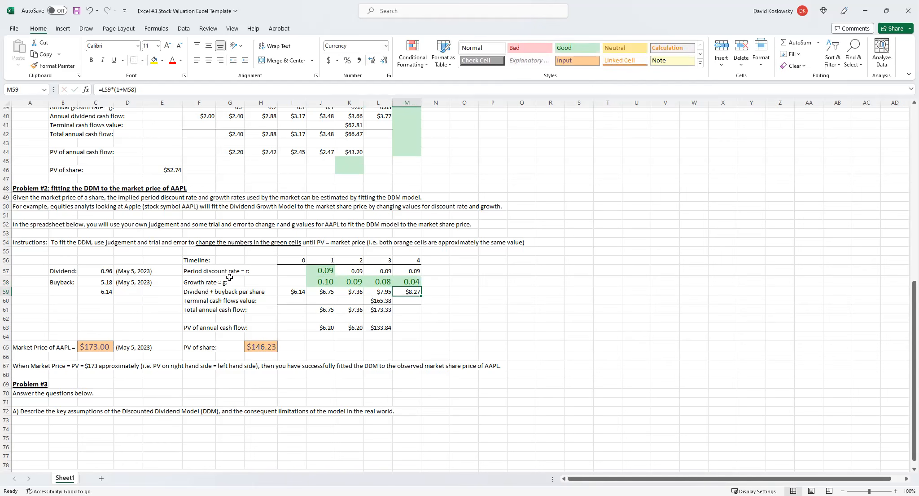
{"action": "left_click", "coordinate": [90, 10]}
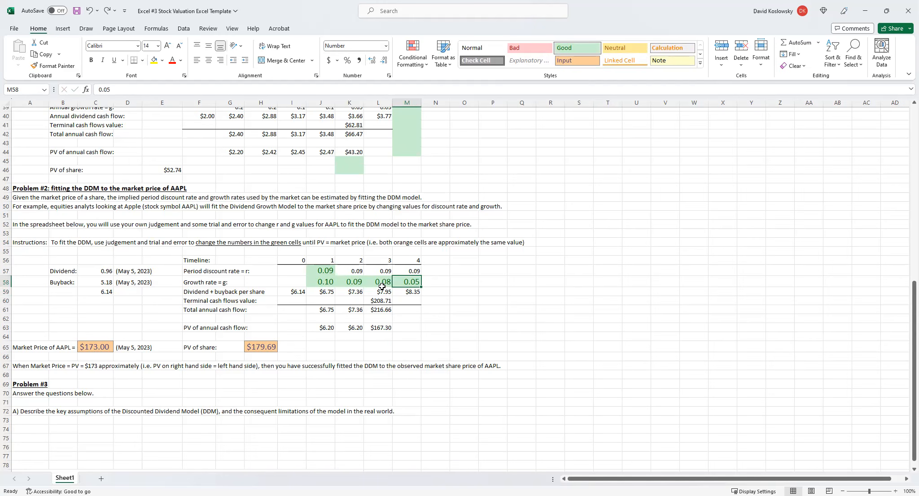
Review the year 1 growth rate in J58 and the buyback in C58, and read the Problem #3 questions A and B.
{"action": "left_click", "coordinate": [327, 283]}
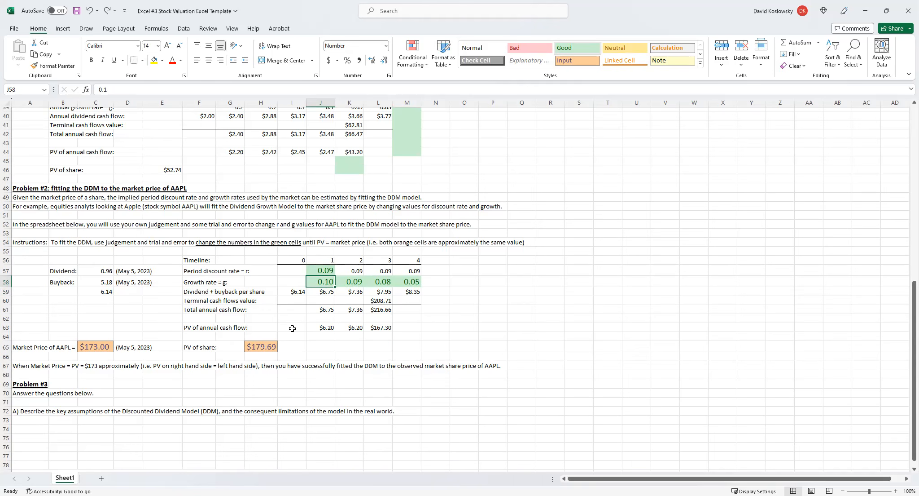
{"action": "left_click", "coordinate": [108, 282]}
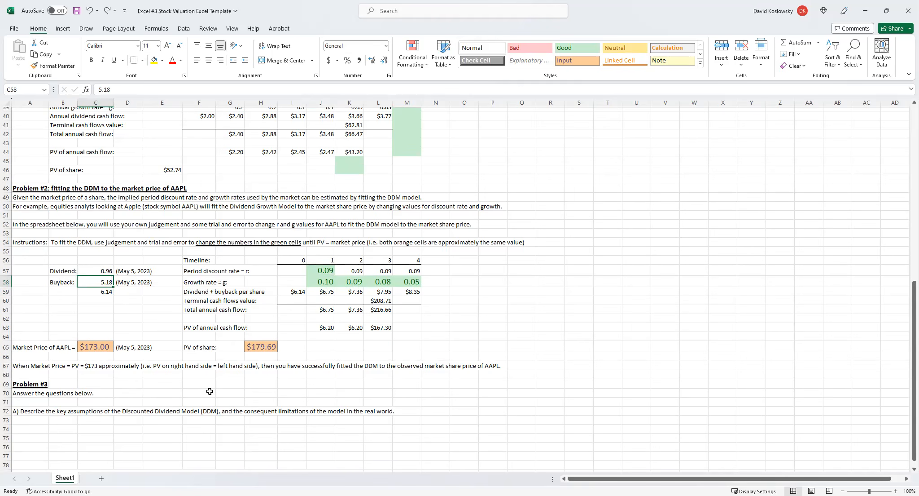
{"action": "scroll", "coordinate": [229, 386], "scroll_direction": "down", "scroll_amount": 2}
{"action": "scroll", "coordinate": [230, 385], "scroll_direction": "down", "scroll_amount": 3}
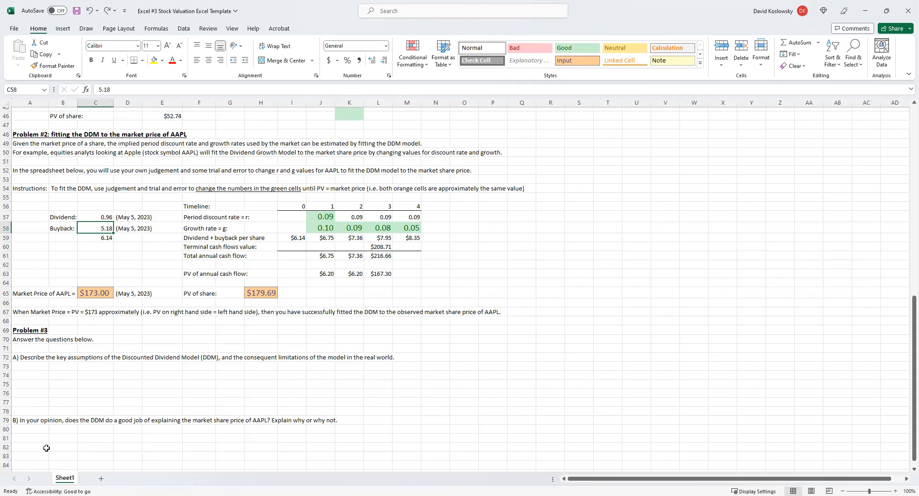
{"action": "scroll", "coordinate": [99, 346], "scroll_direction": "up", "scroll_amount": 2}
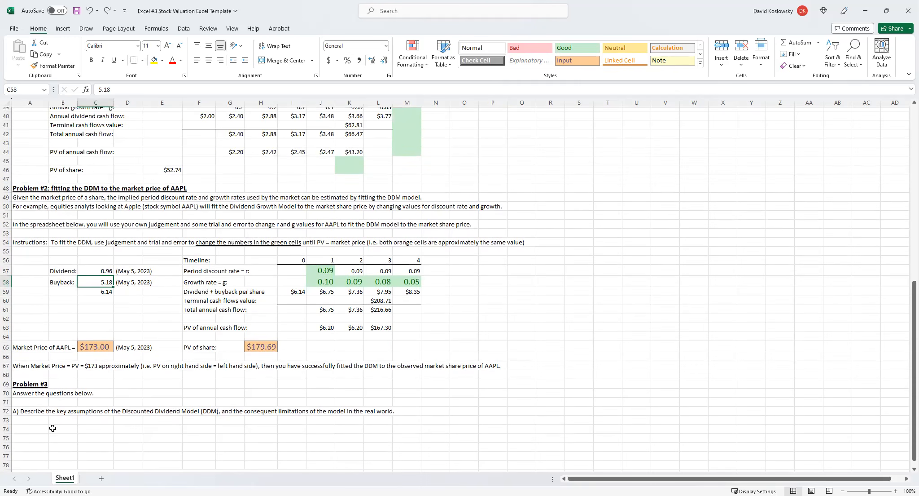
{"action": "scroll", "coordinate": [55, 423], "scroll_direction": "down", "scroll_amount": 1}
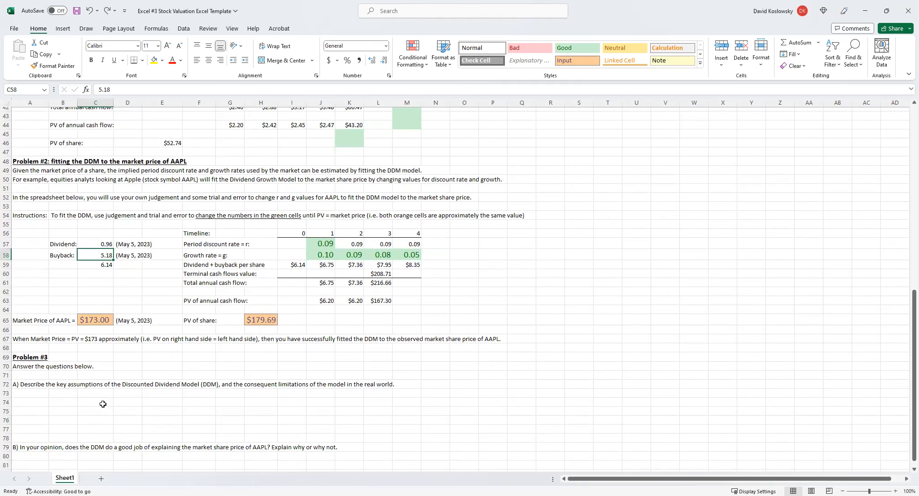